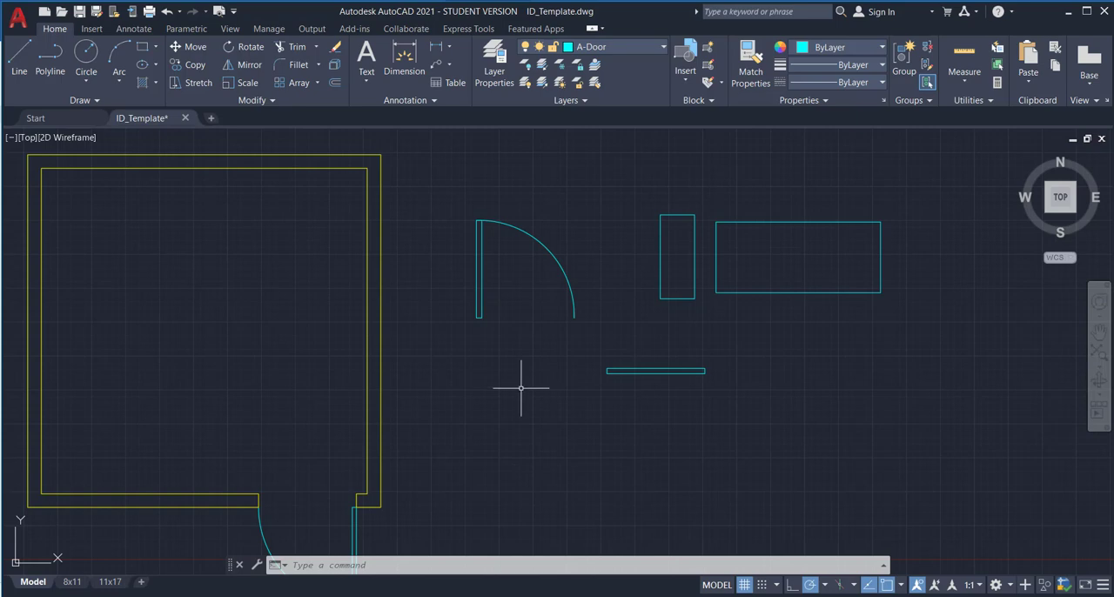
Delete the spare door swing and the three loose rectangles beside the room.
scroll(514, 389, "down", 2)
mouse_move(509, 425)
middle_mouse_down()
mouse_move(546, 377)
mouse_move(584, 388)
mouse_move(478, 431)
middle_mouse_up()
scroll(448, 447, "up", 2)
scroll(568, 393, "down", 2)
left_click(781, 370)
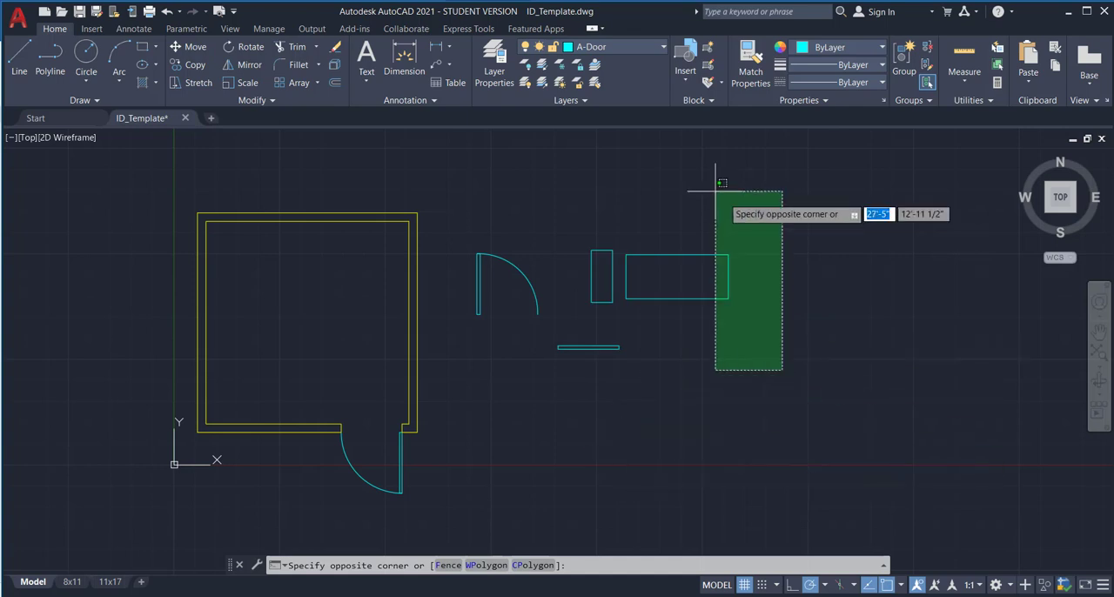
left_click(449, 180)
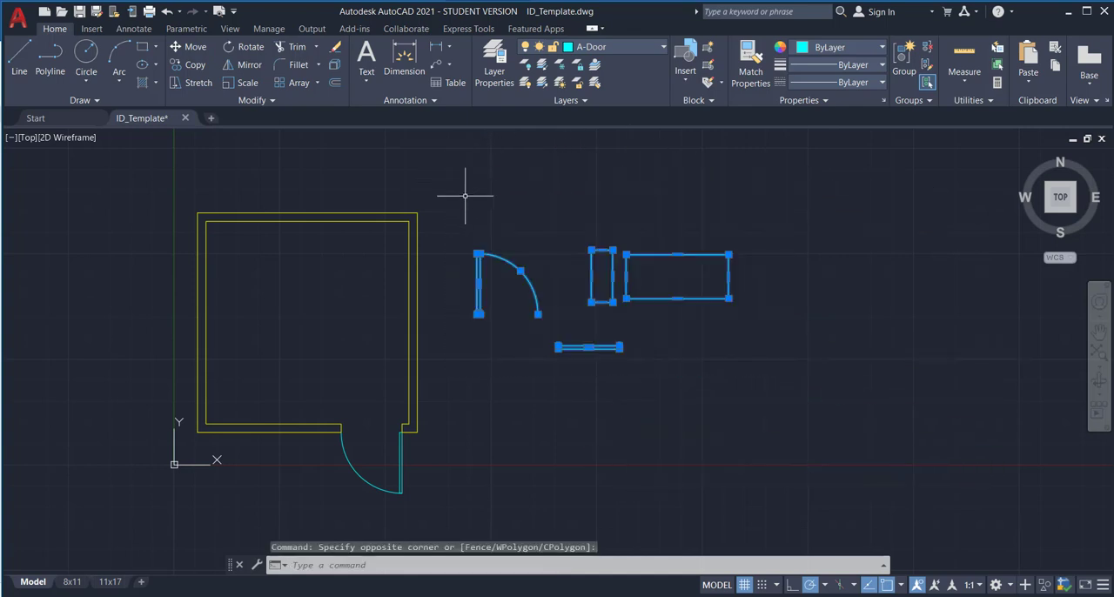
key("Delete")
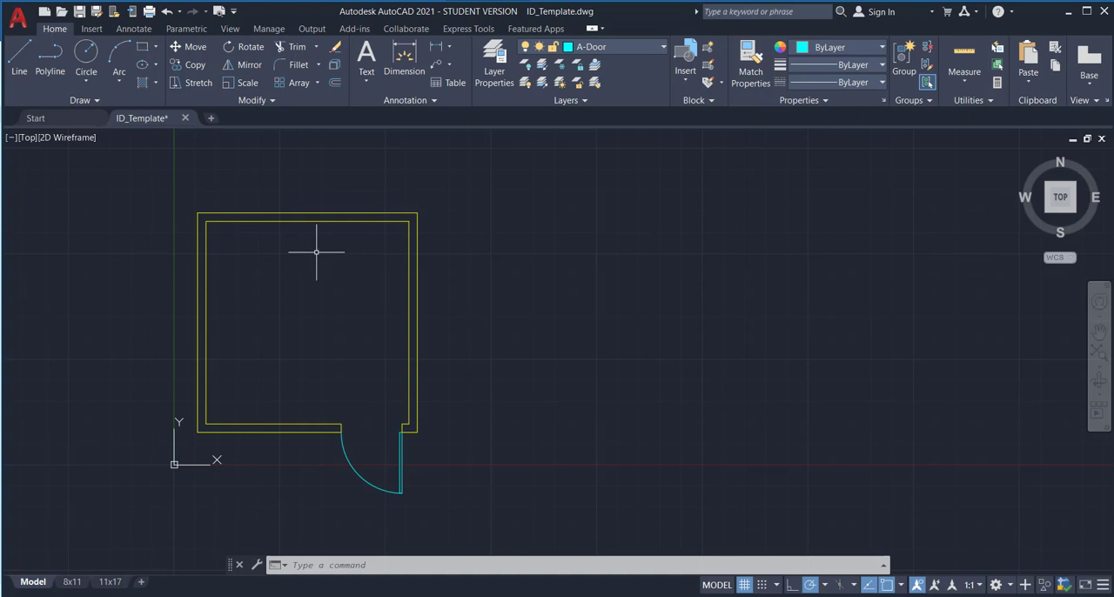
Check the layer of the room's upper inner wall line and make A-Wall the current layer.
scroll(308, 223, "up", 2)
mouse_move(308, 223)
middle_mouse_down()
mouse_move(400, 284)
mouse_move(376, 257)
middle_mouse_up()
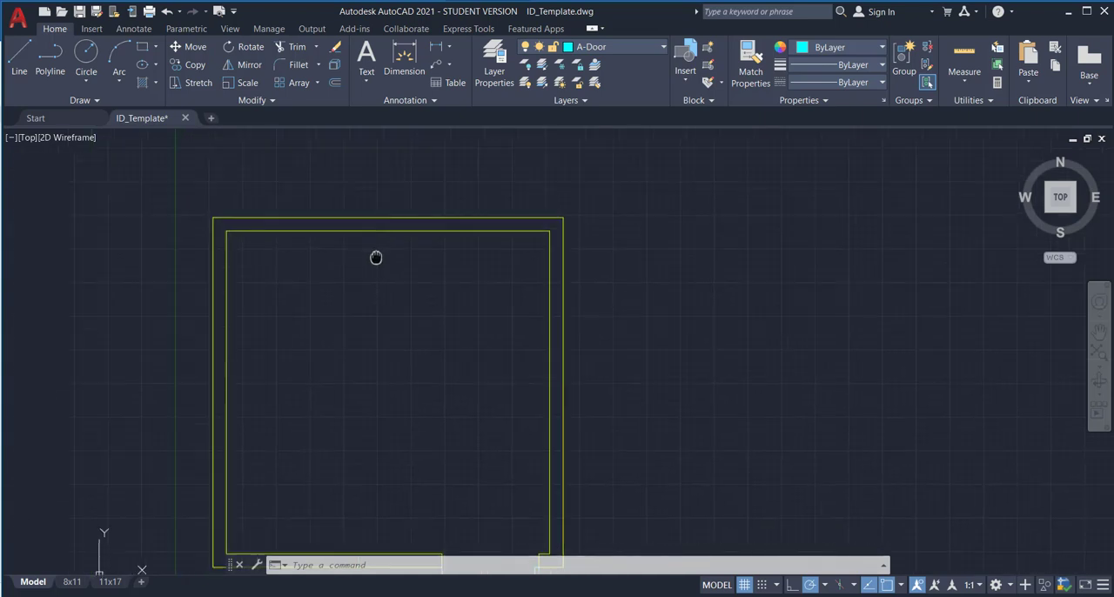
left_click(385, 230)
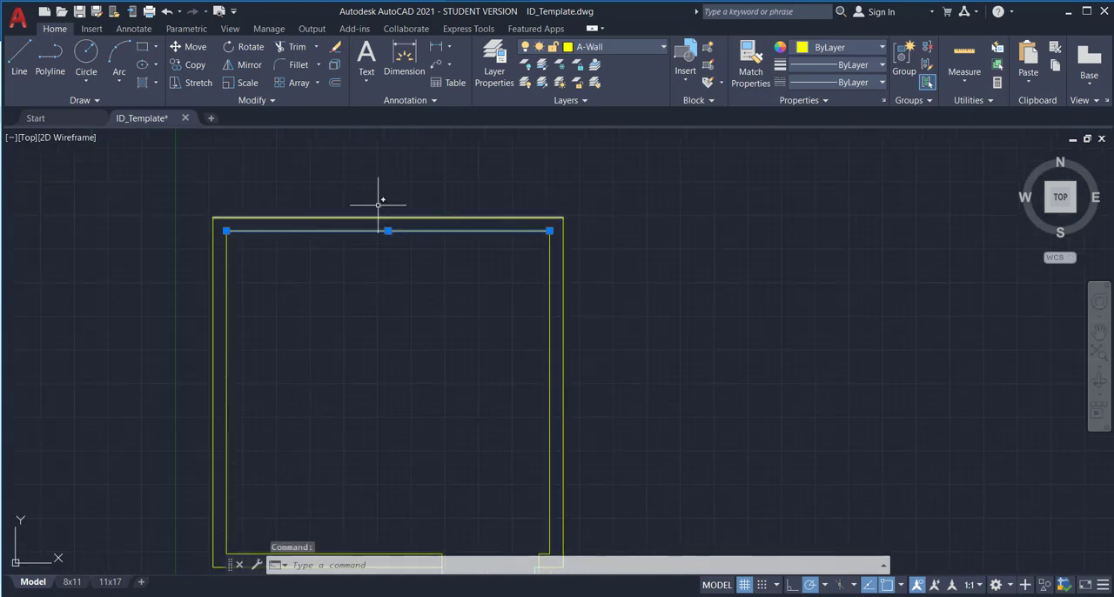
key("Delete")
key("Escape")
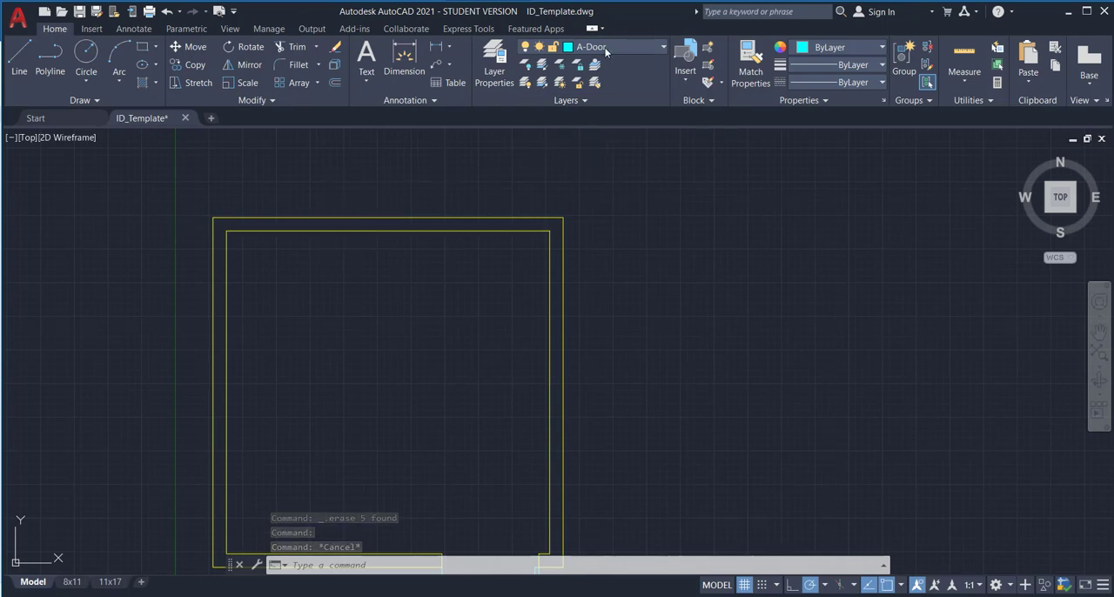
left_click(663, 46)
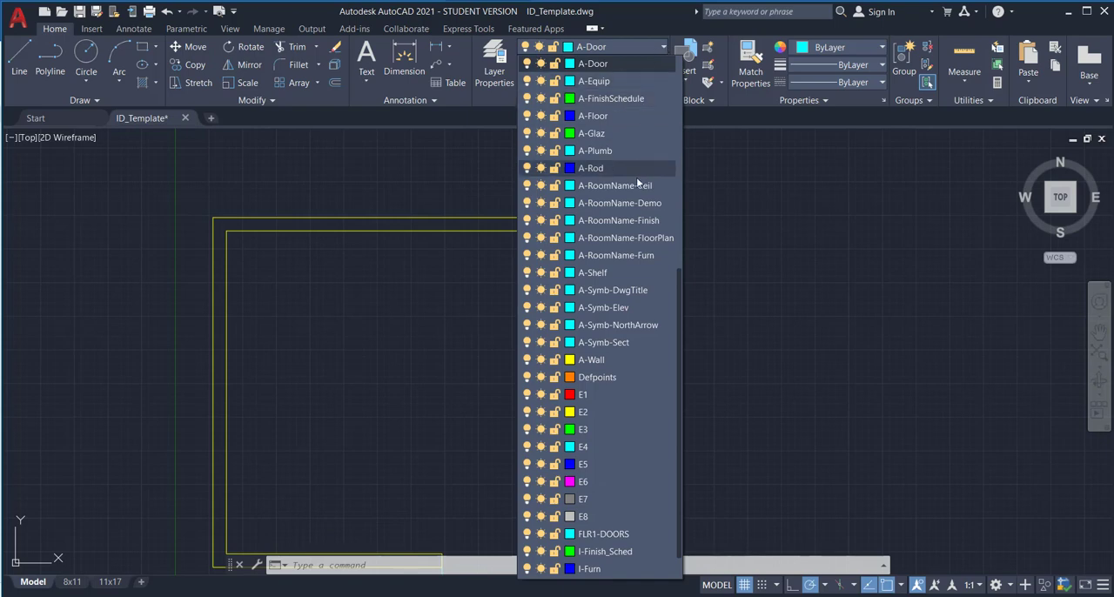
left_click(618, 359)
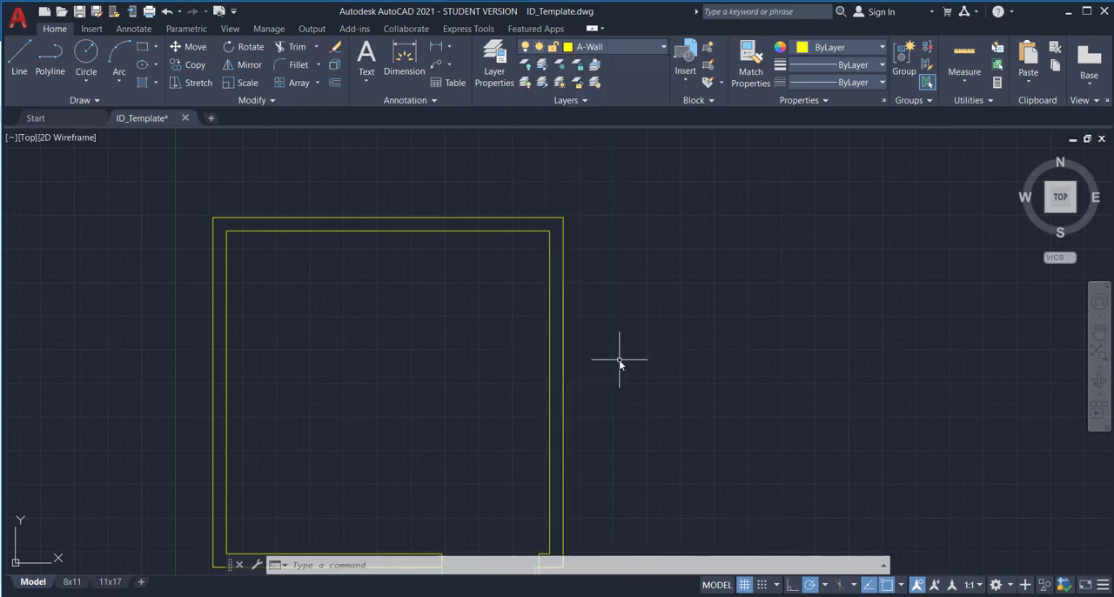
Draw a line across the upper wall's thickness from the inner line's midpoint to the outer line, checking the active object snaps.
left_click(18, 55)
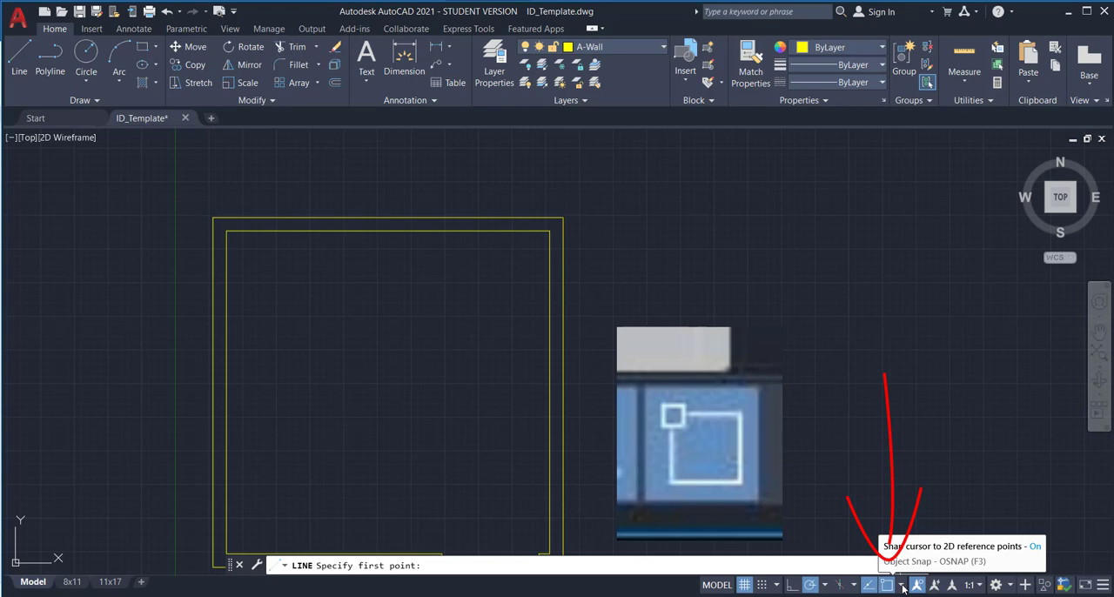
left_click(902, 585)
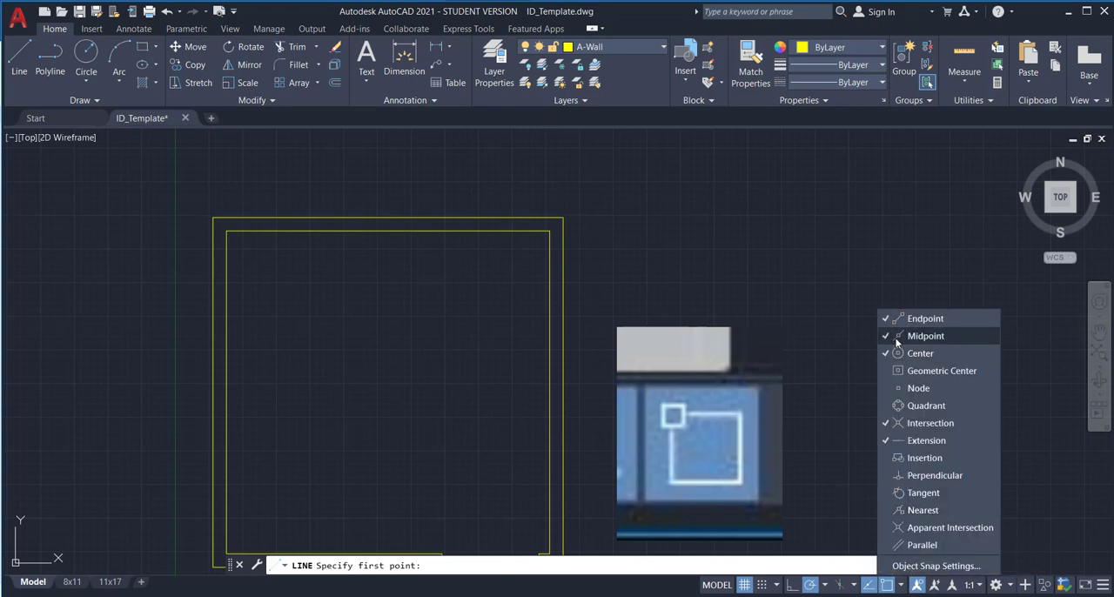
left_click(825, 338)
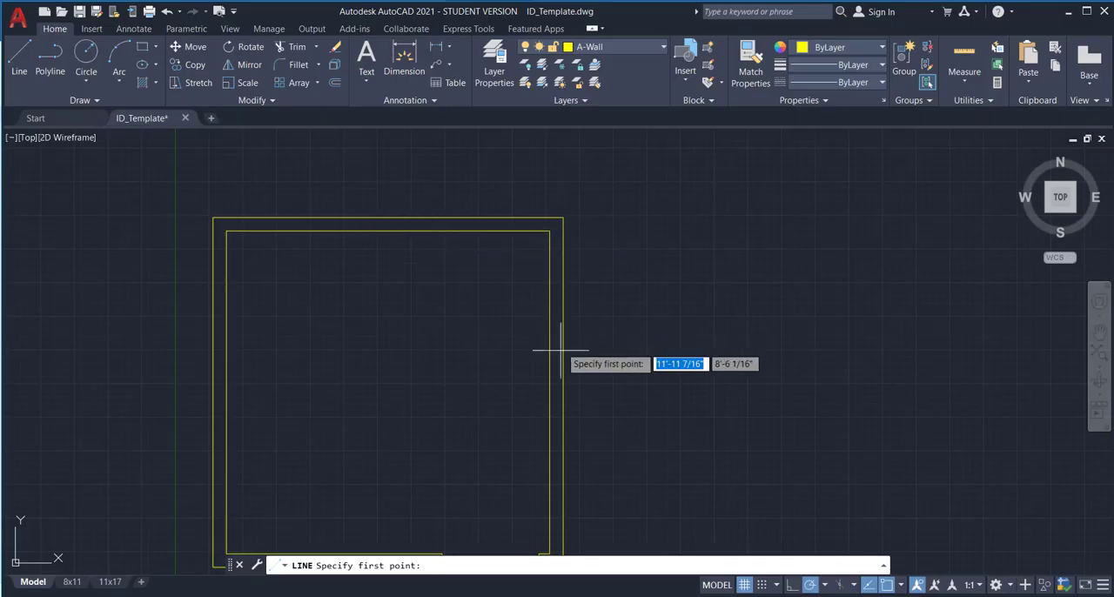
left_click(388, 231)
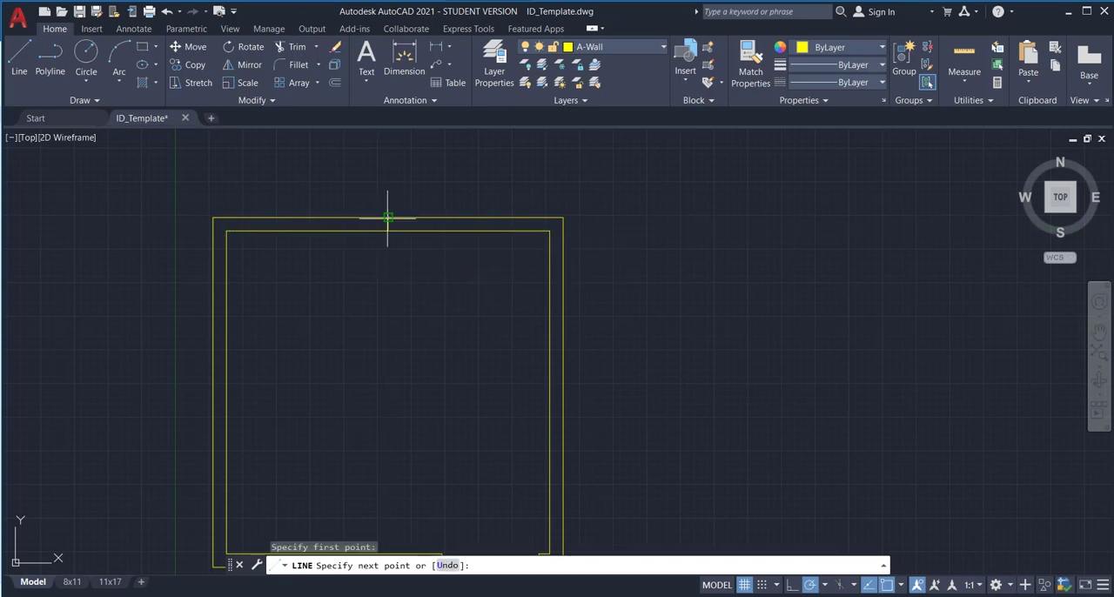
right_click(476, 184)
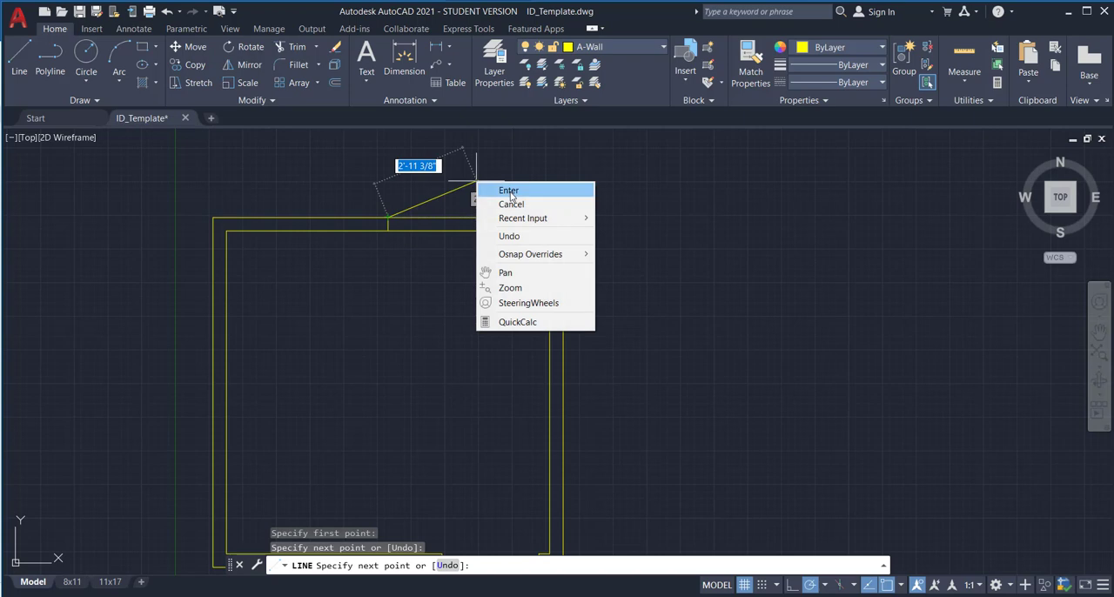
left_click(503, 190)
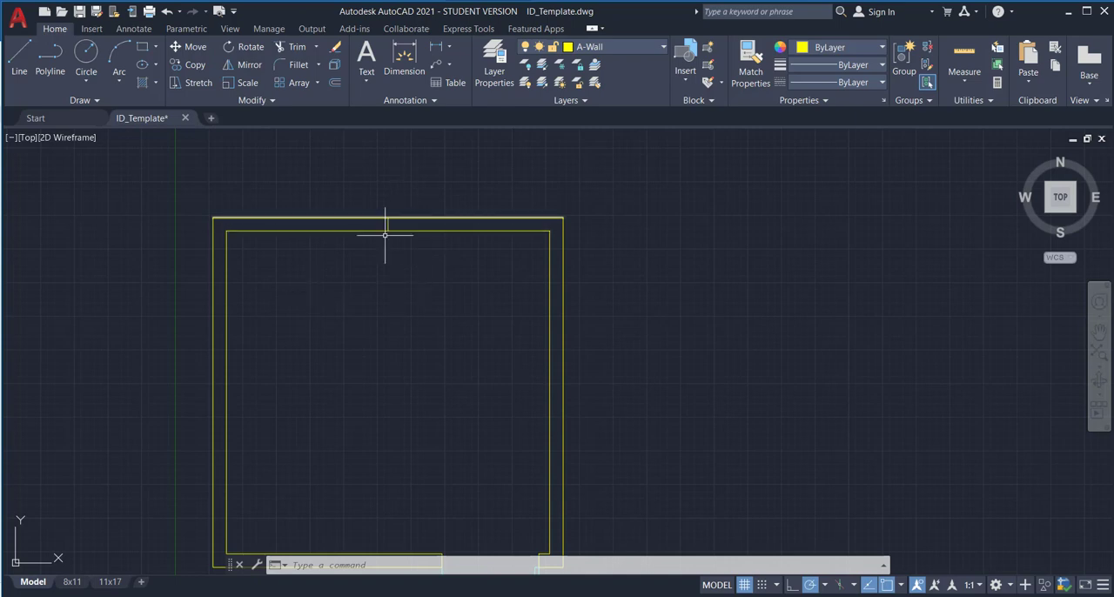
Offset the short line at the upper wall's midpoint by 1'6 to both sides.
scroll(388, 233, "up", 2)
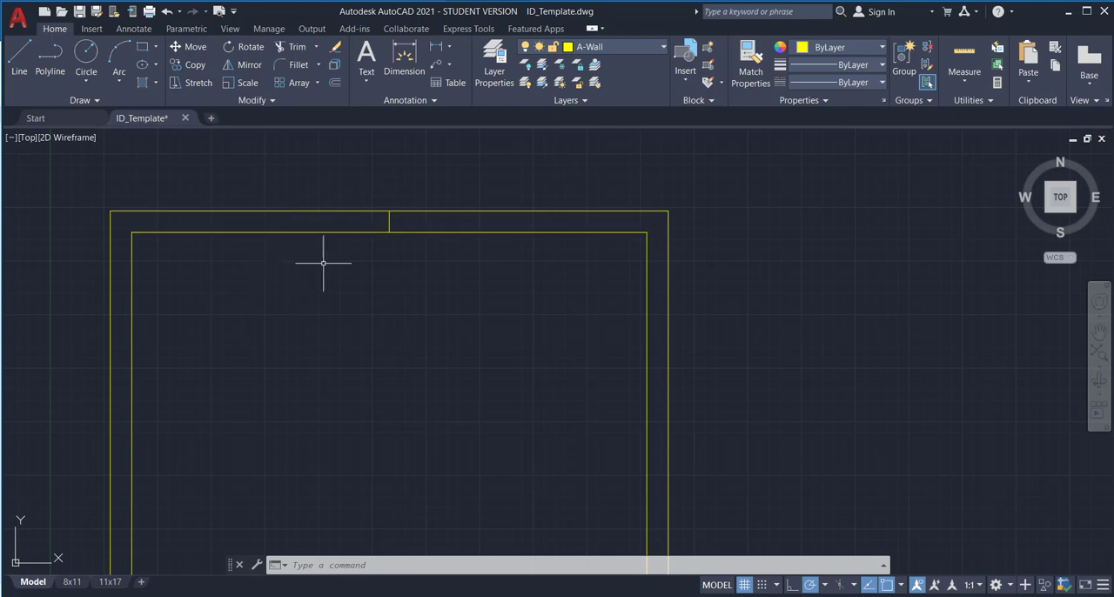
left_click(335, 83)
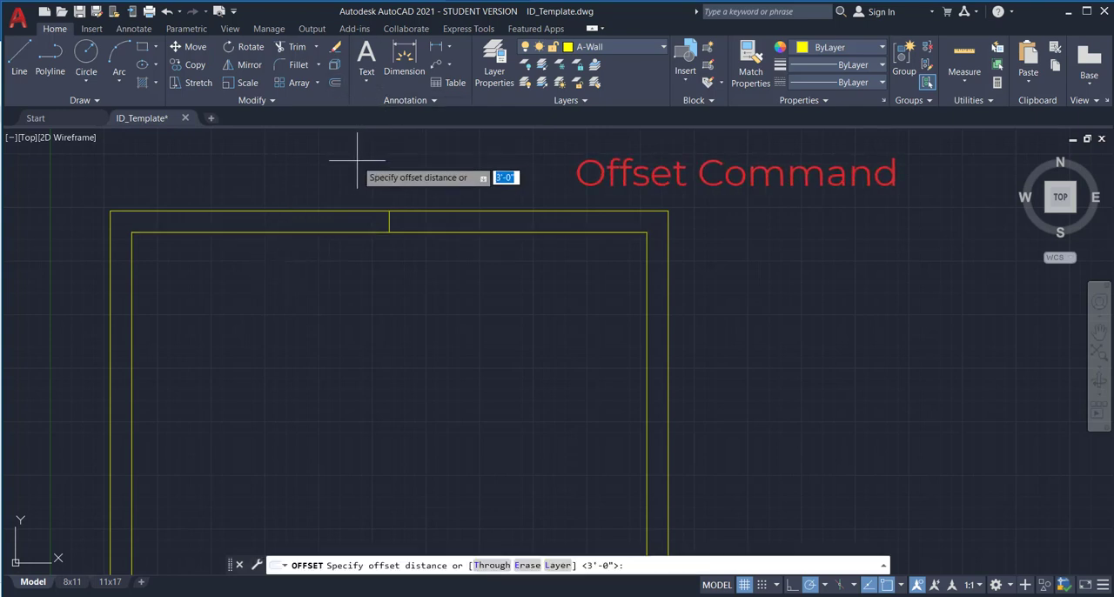
type("1")
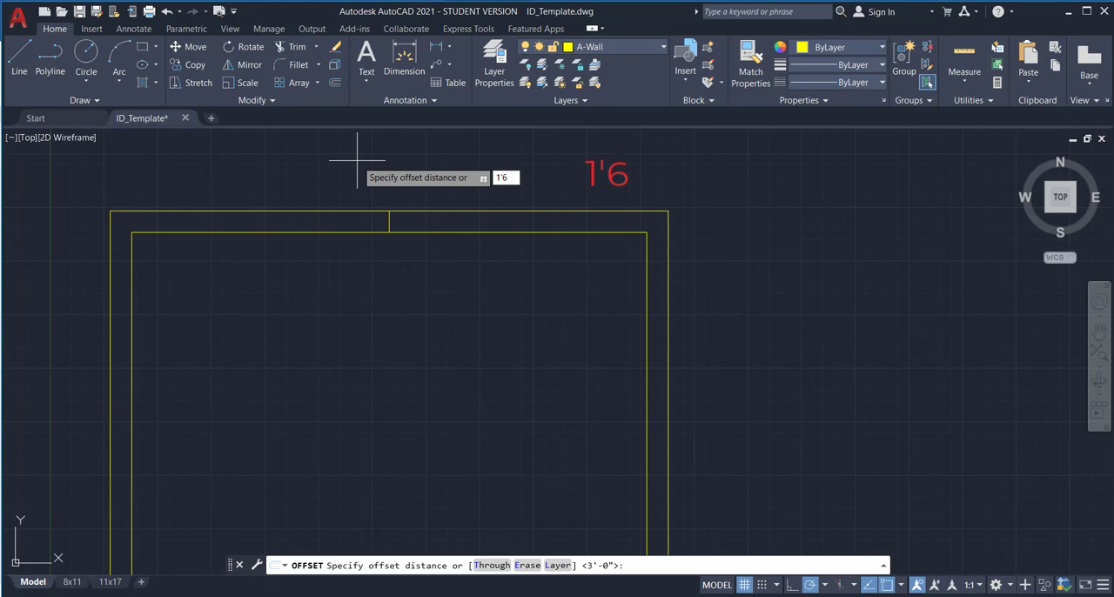
type("'6")
key("Return")
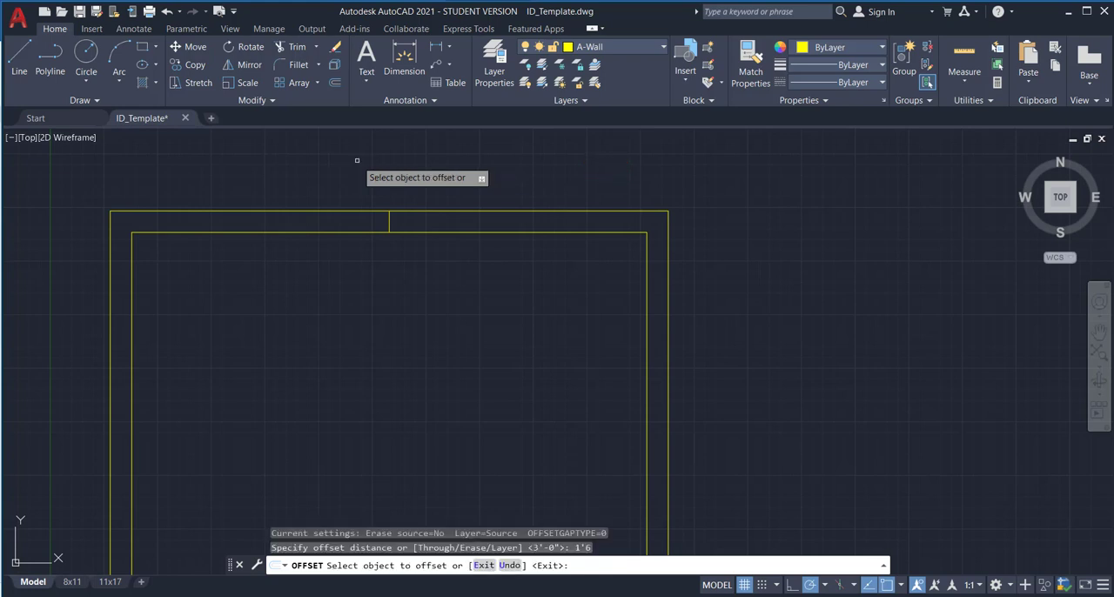
left_click(389, 221)
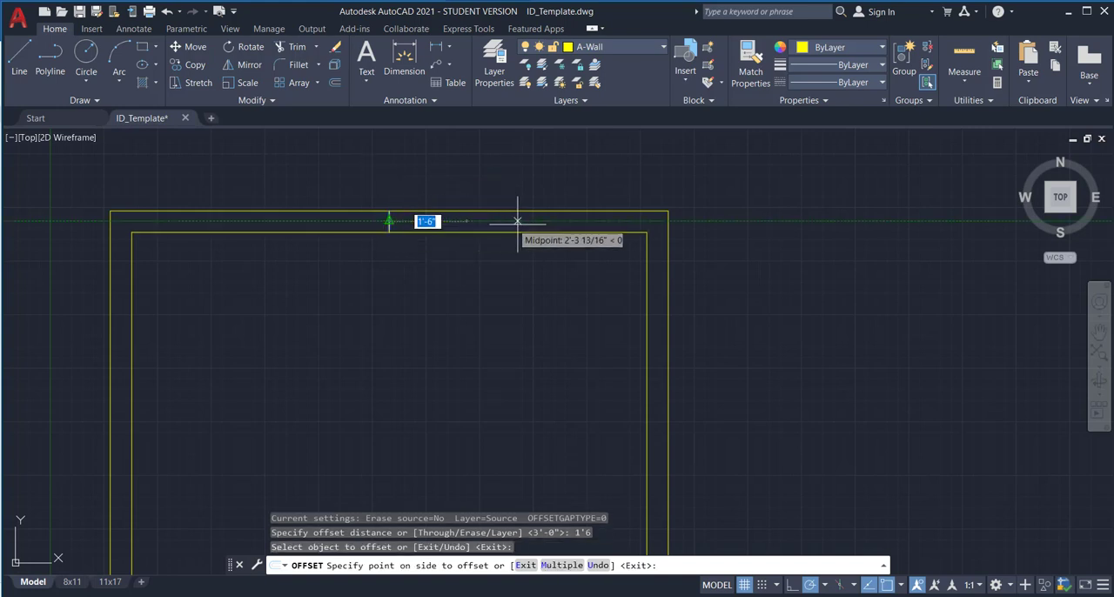
left_click(553, 221)
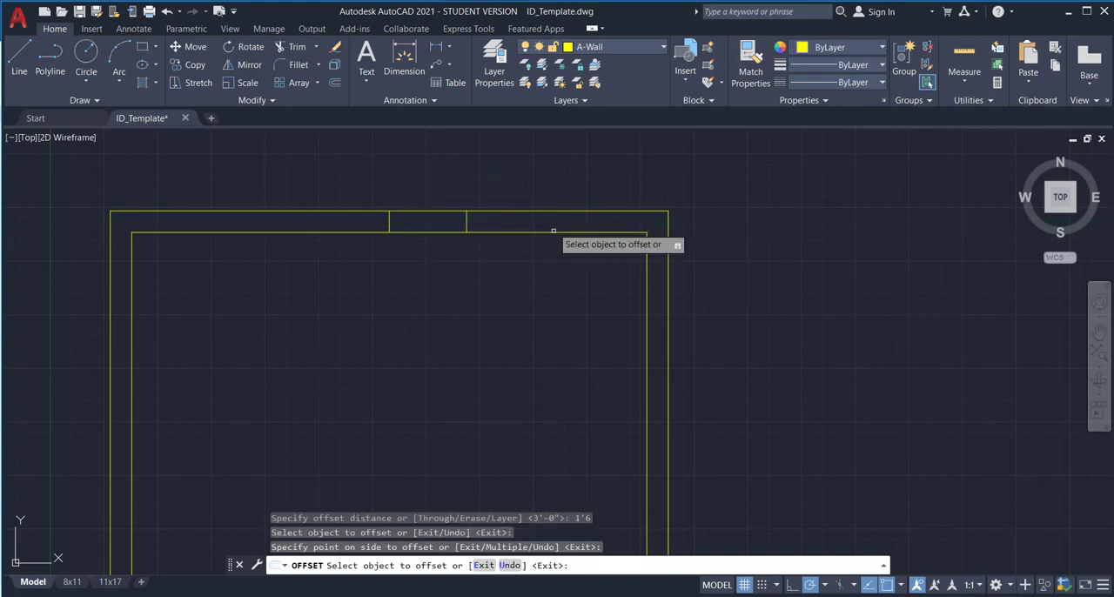
left_click(390, 221)
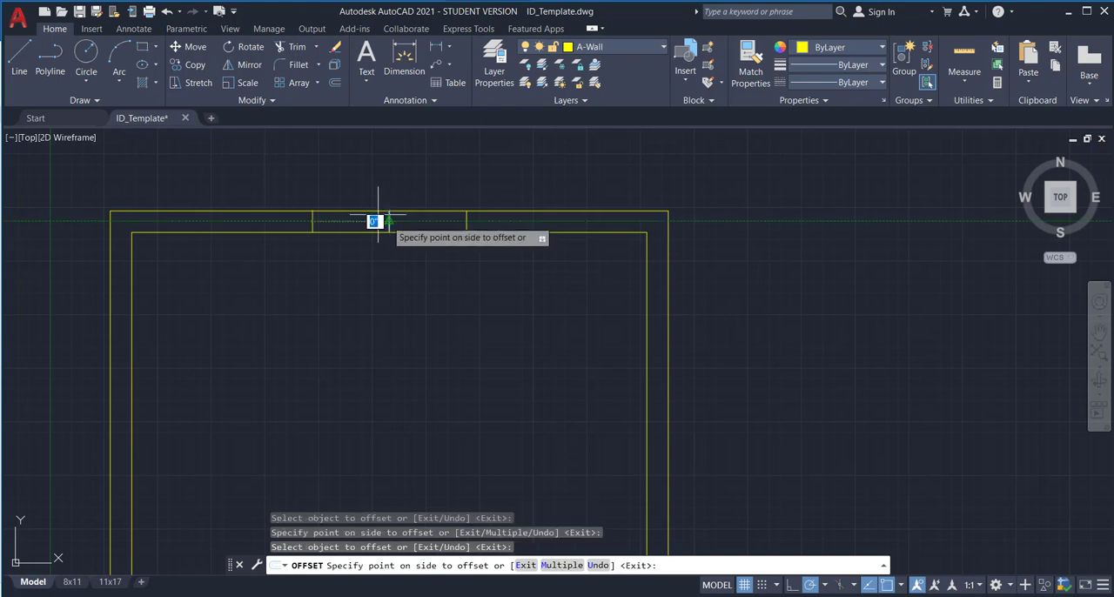
left_click(288, 217)
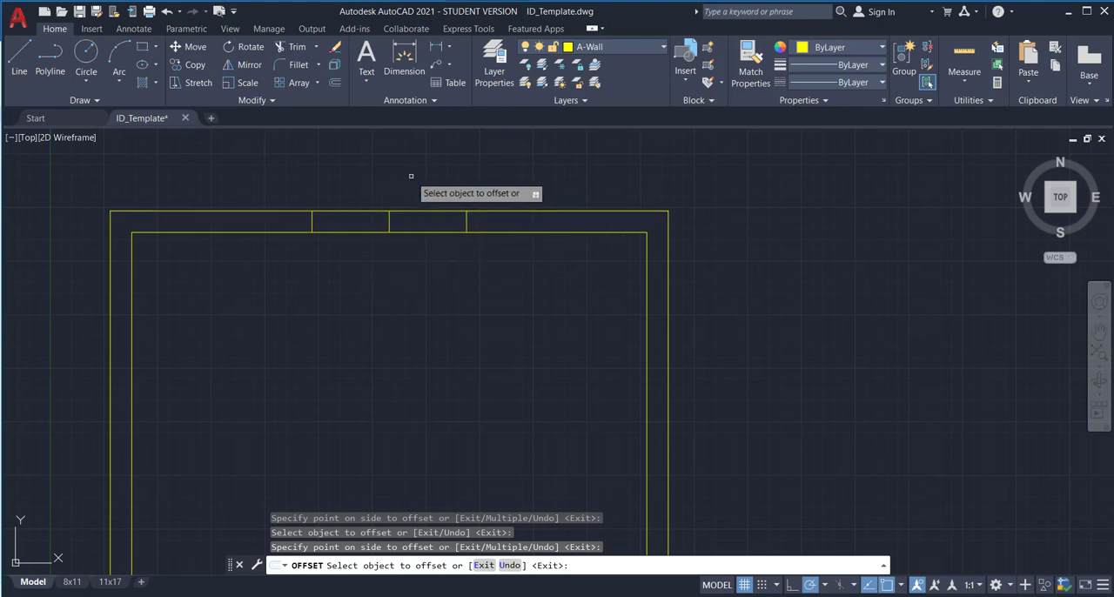
key("Escape")
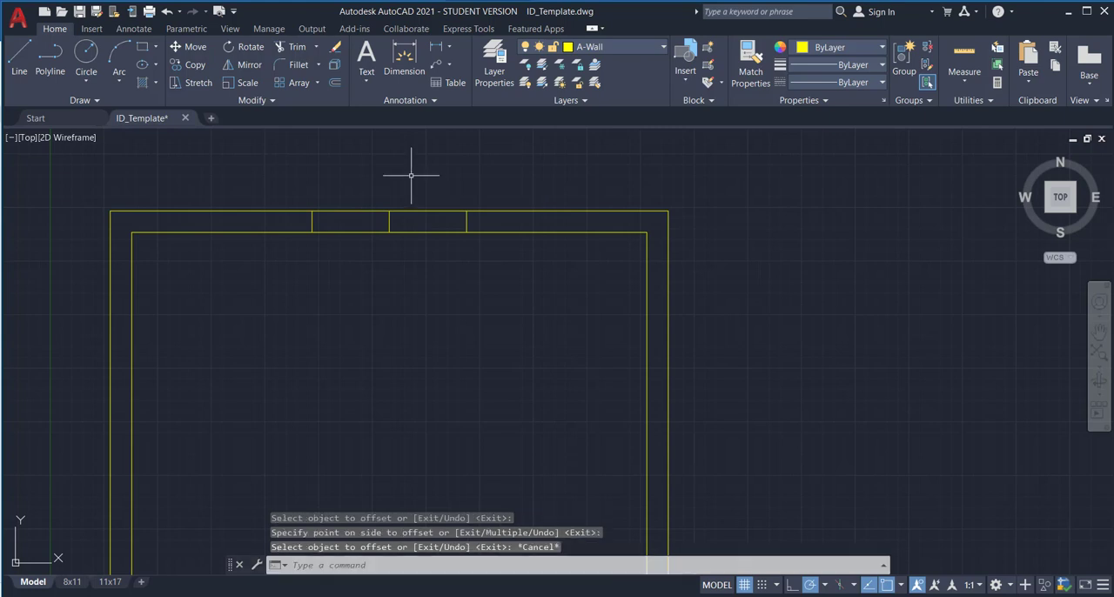
Delete the middle line in the upper wall and trim both wall lines between the two offset lines to open the window gap.
left_click(389, 221)
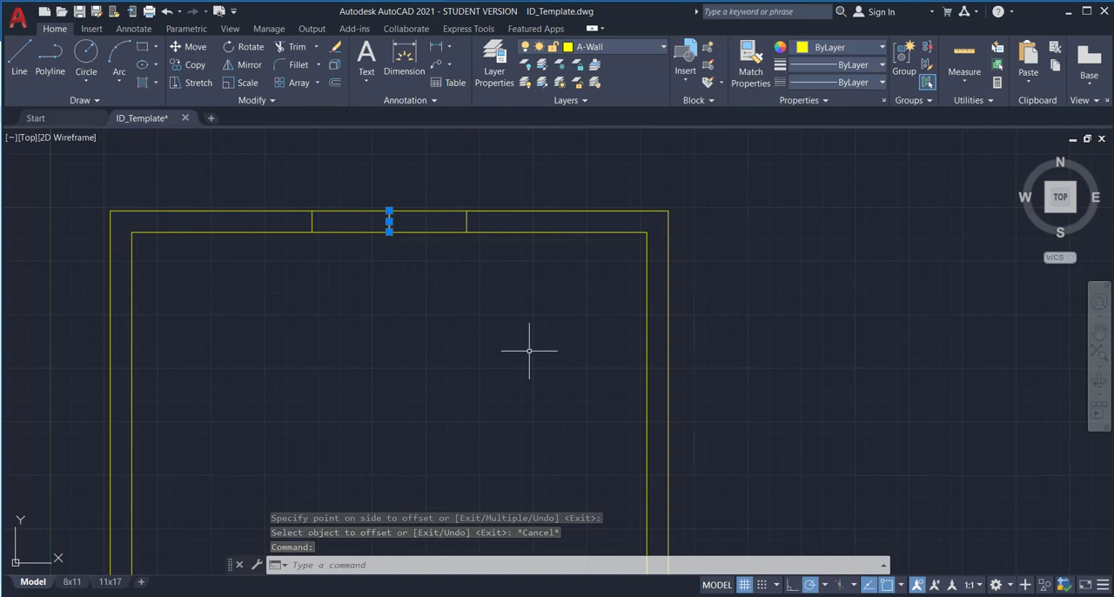
key("Delete")
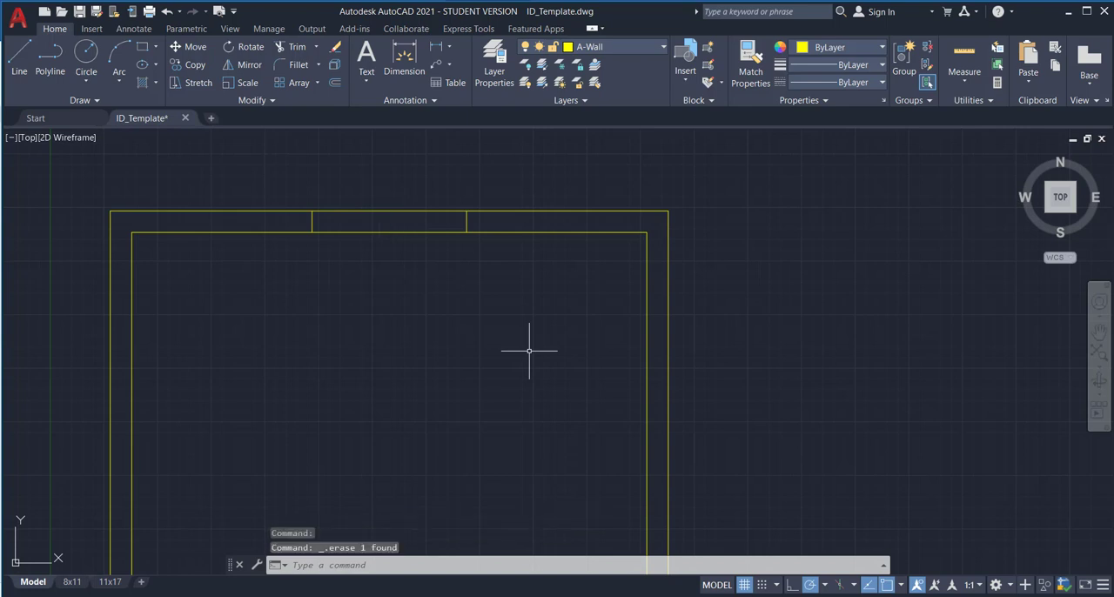
scroll(524, 340, "down", 2)
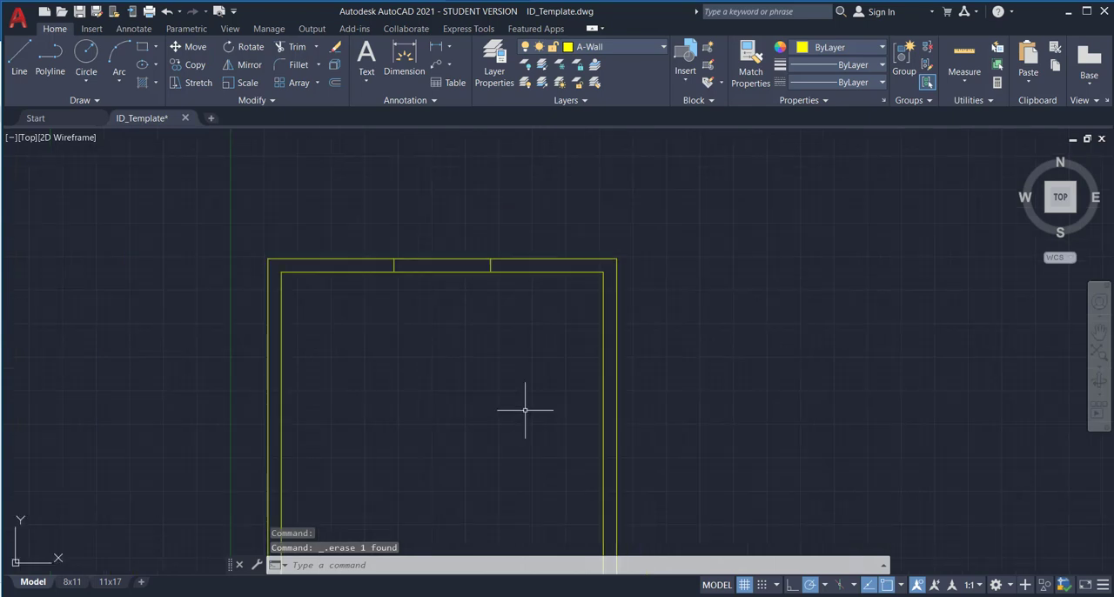
middle_click_drag(522, 405, 507, 276)
middle_click_drag(493, 358, 492, 451)
scroll(414, 199, "up", 2)
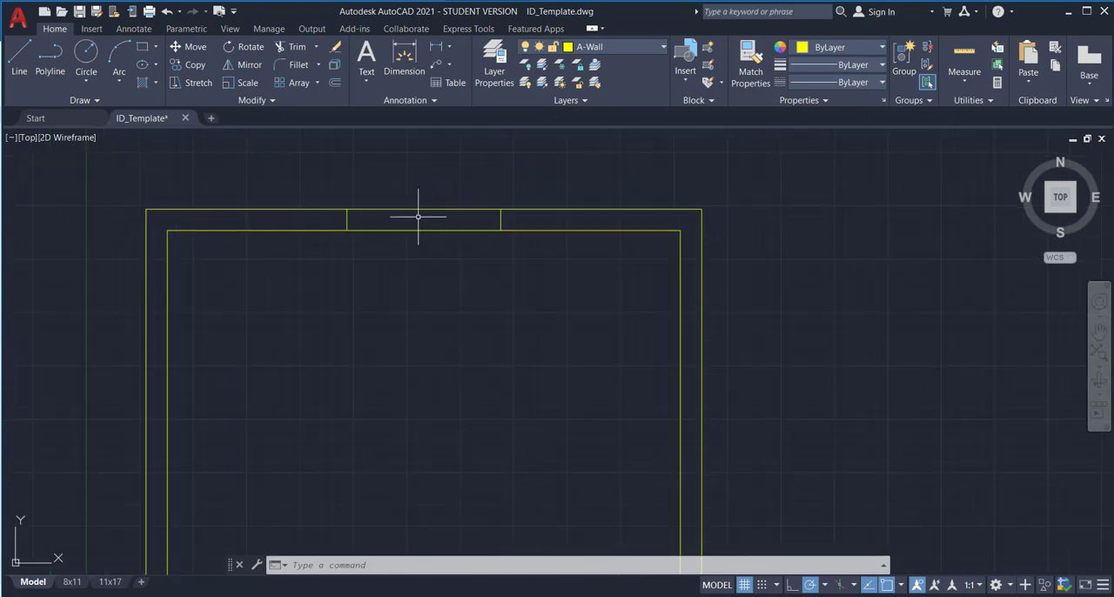
left_click(298, 48)
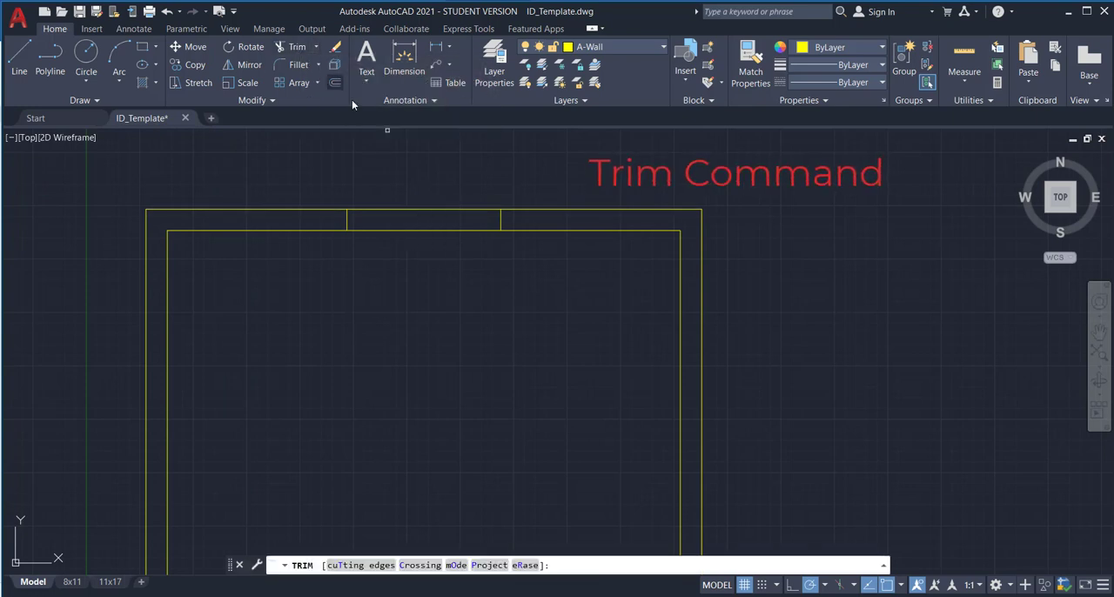
left_click(406, 210)
left_click(410, 230)
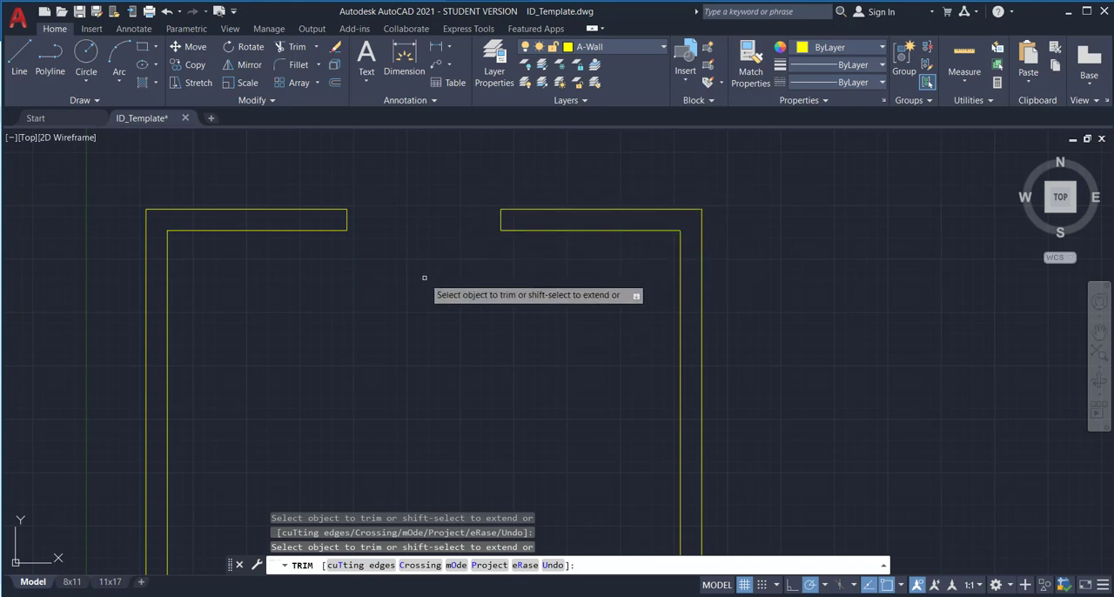
key("Escape")
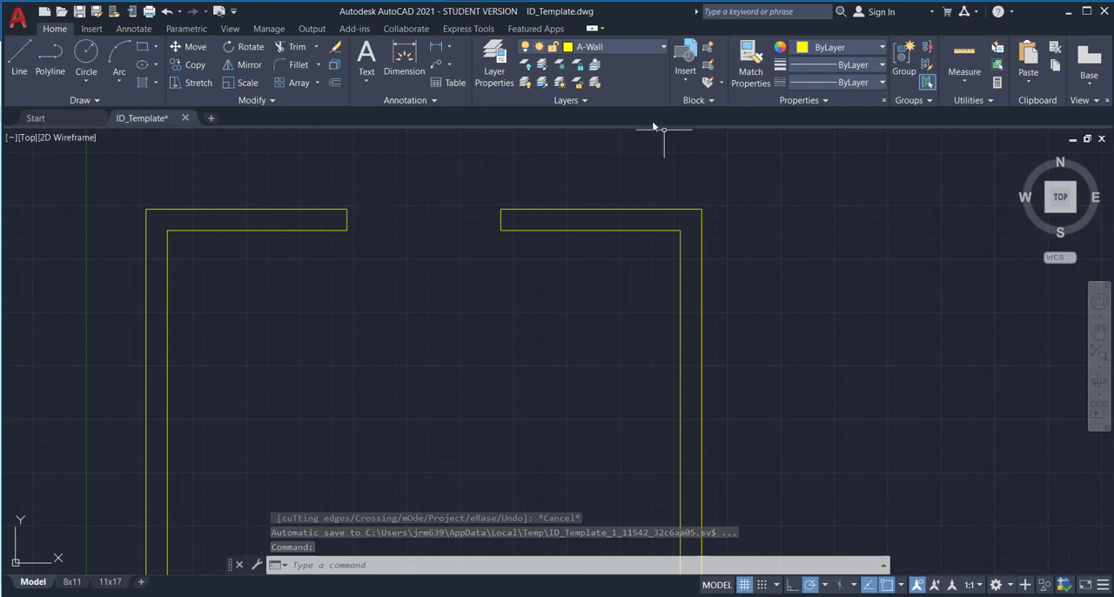
Make A-Glaz the current layer and draw a line across the window opening along the wall's outer face.
left_click(663, 48)
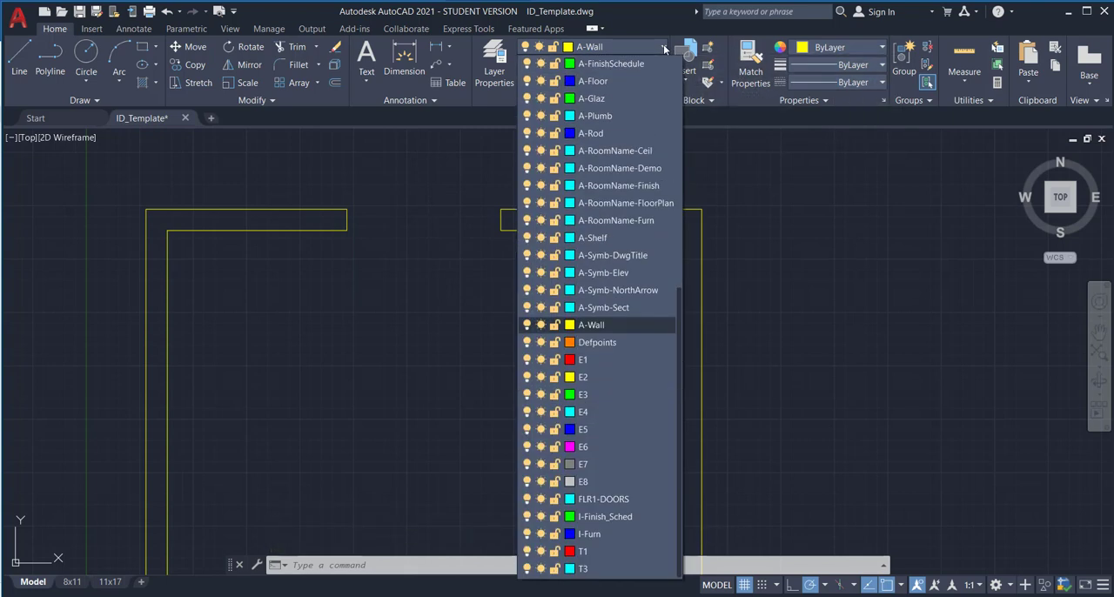
left_click(598, 101)
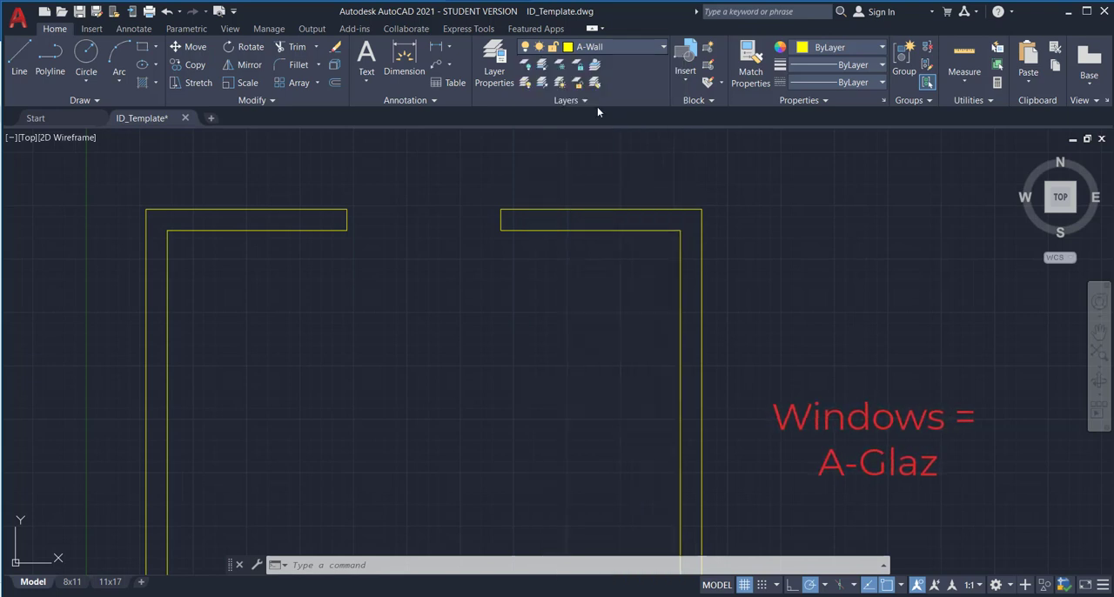
left_click(25, 58)
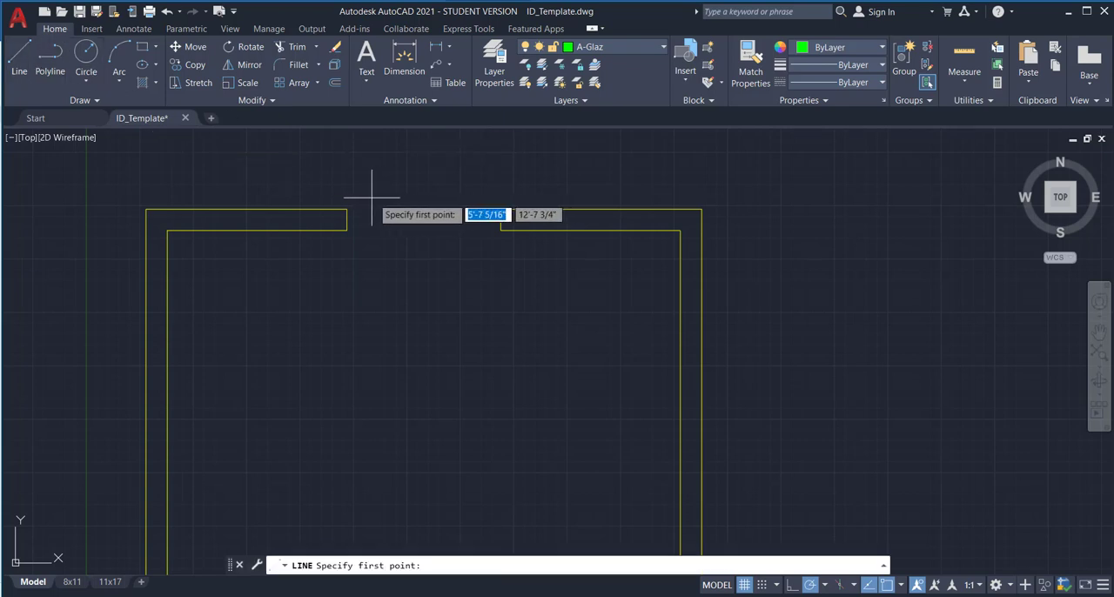
left_click(346, 209)
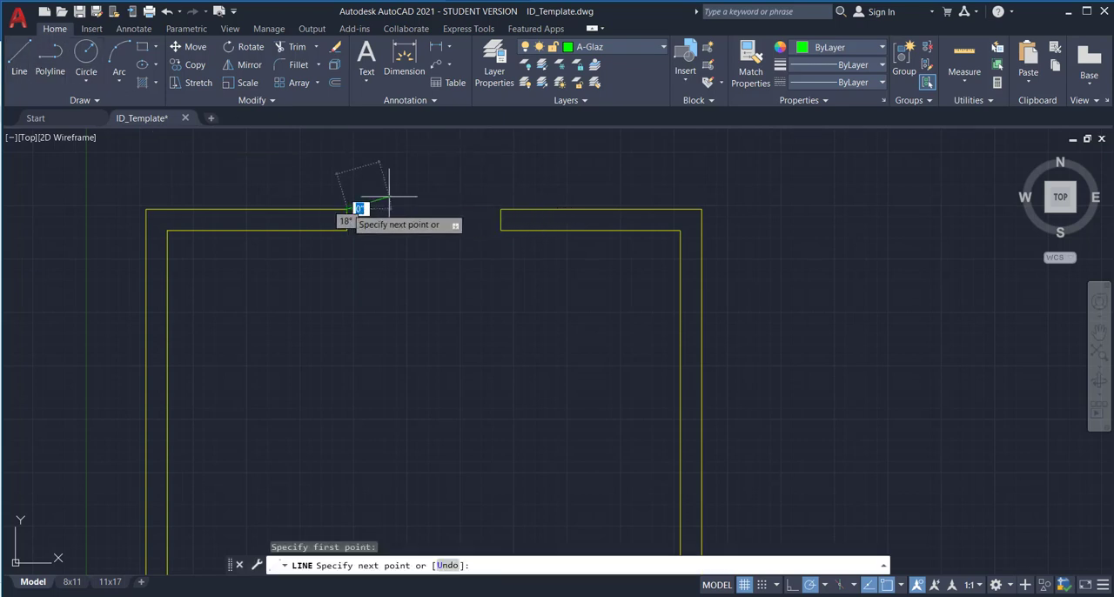
left_click(500, 209)
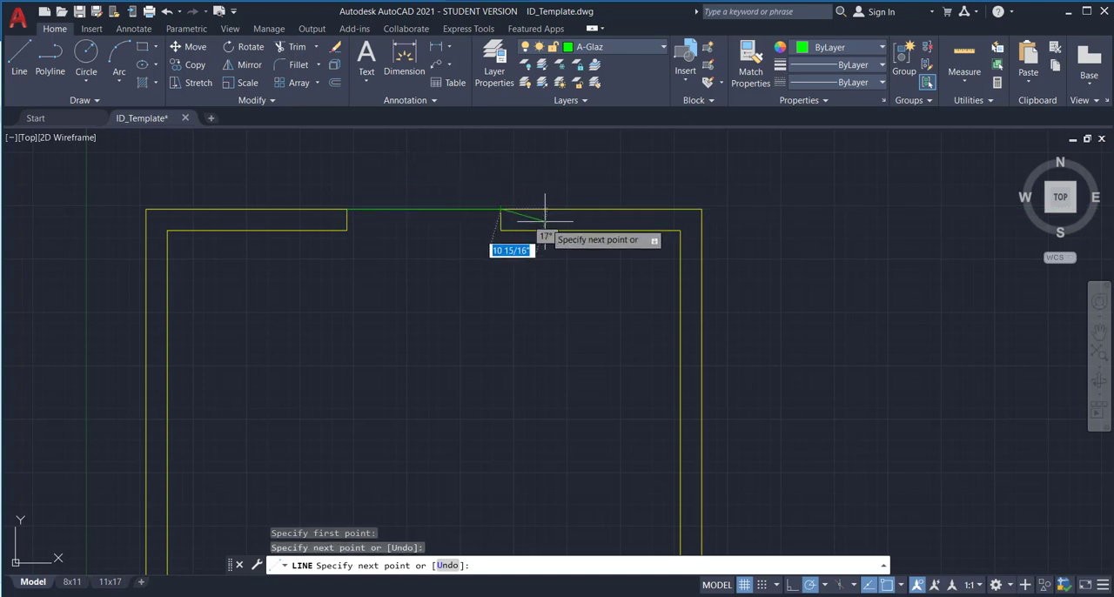
key("Escape")
Draw a line across the window opening along the wall's inner face, from corner to corner.
left_click(18, 54)
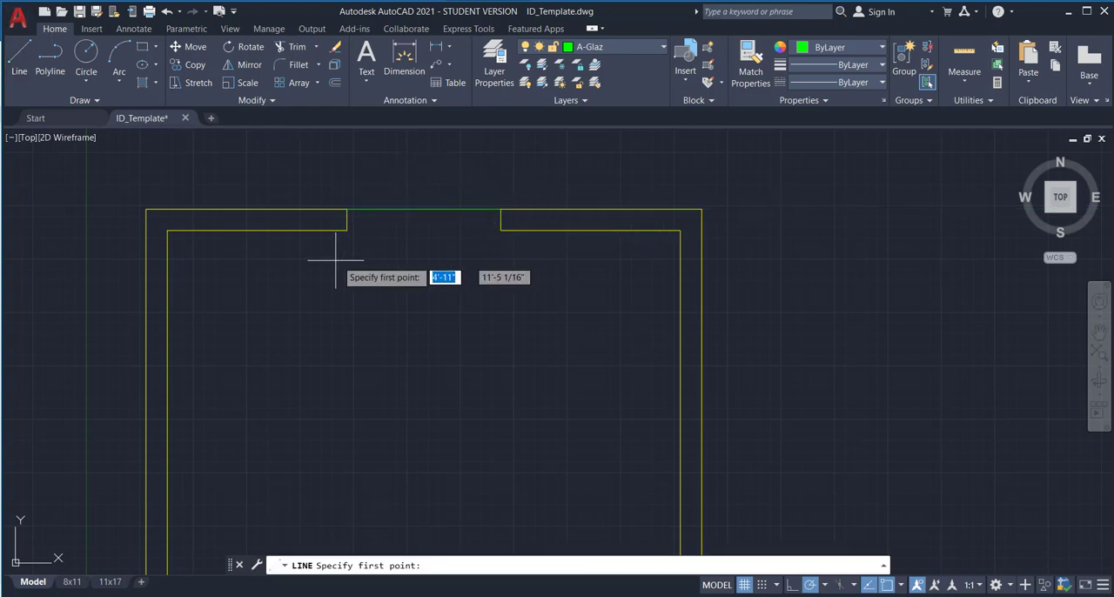
left_click(346, 231)
left_click(500, 231)
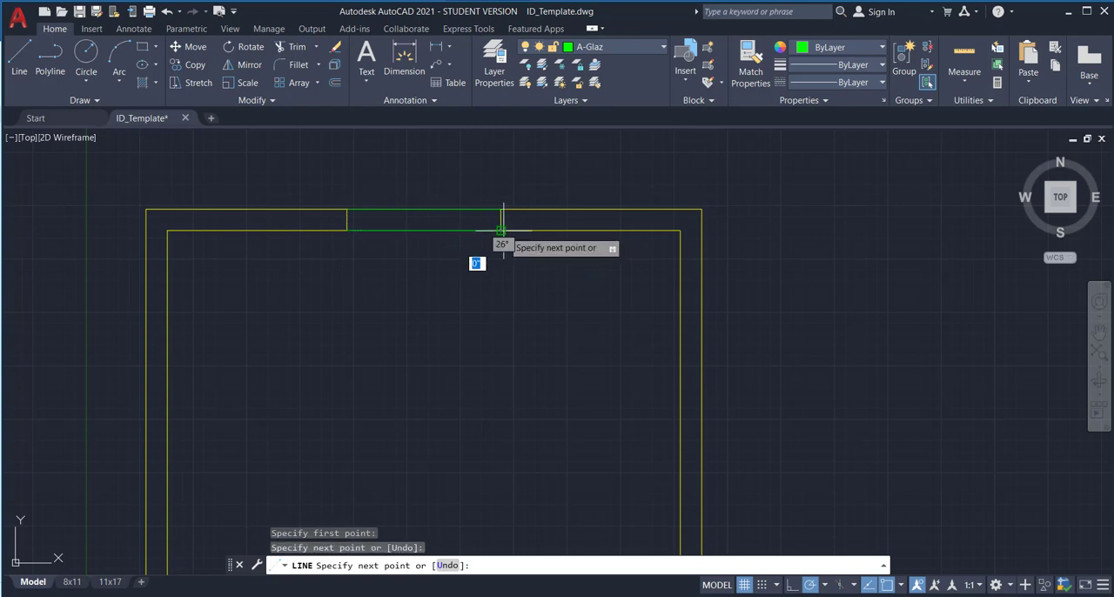
key("Escape")
Draw the center glazing line between the midpoints of the window opening's two end lines.
left_click(13, 57)
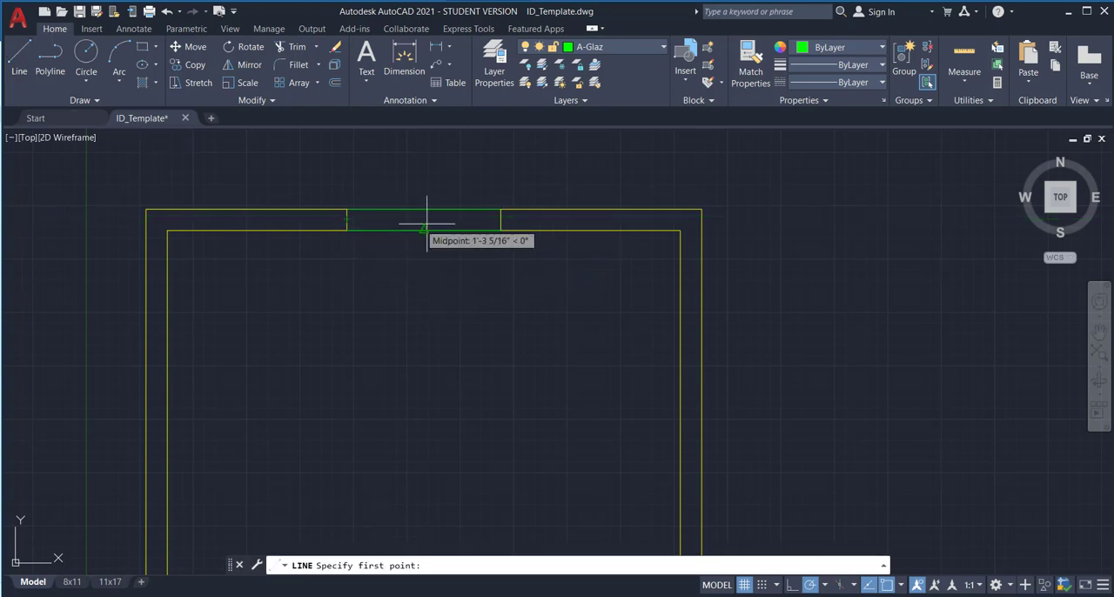
left_click(502, 218)
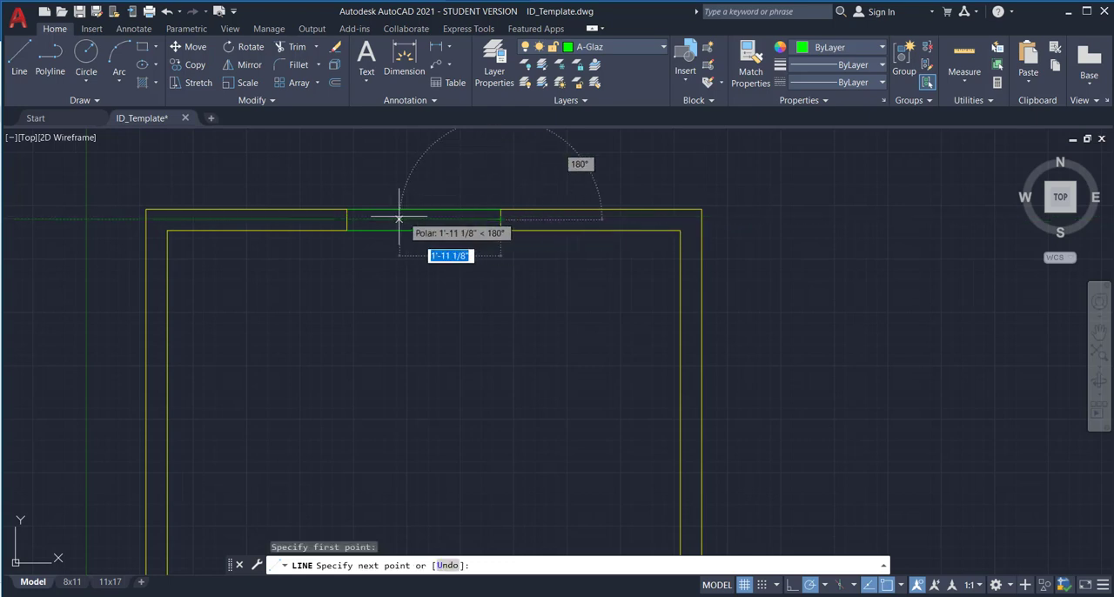
left_click(347, 217)
key("Escape")
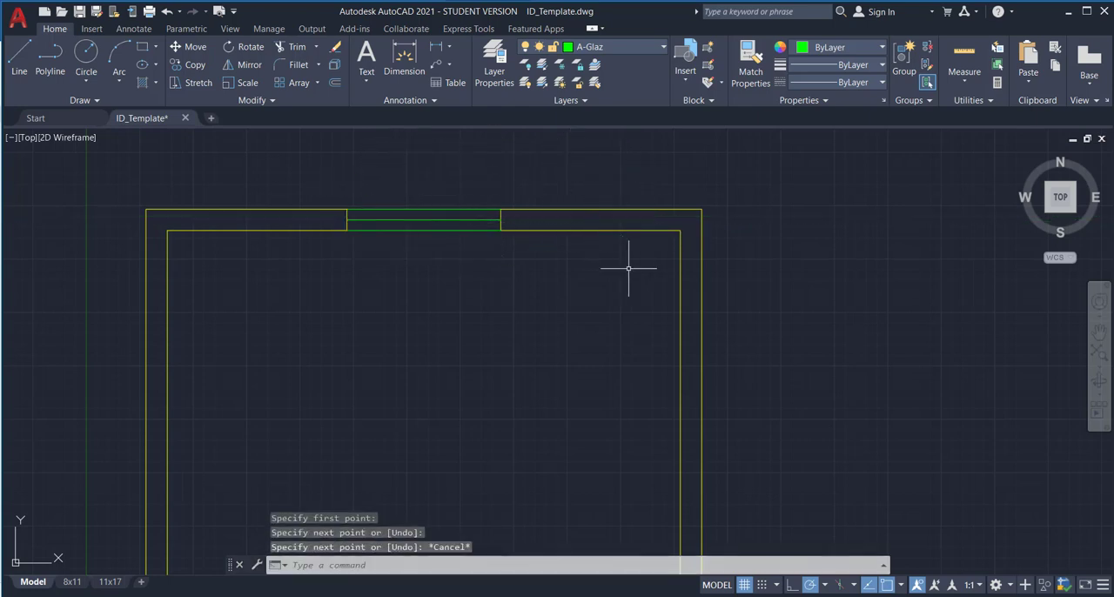
scroll(621, 278, "down", 6)
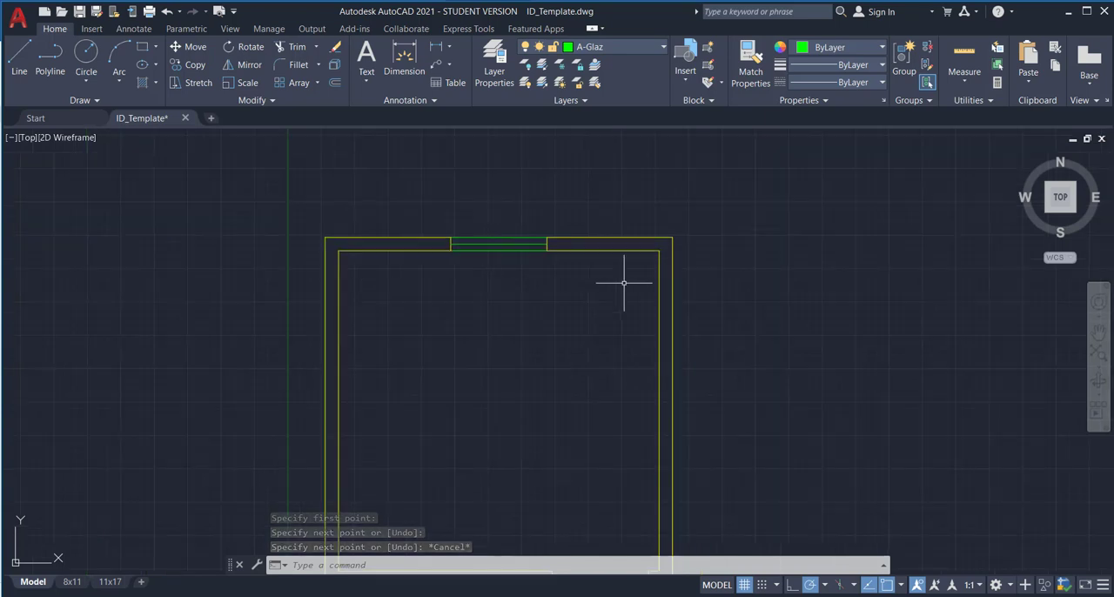
mouse_move(687, 325)
middle_mouse_down()
mouse_move(626, 246)
mouse_move(601, 270)
middle_mouse_up()
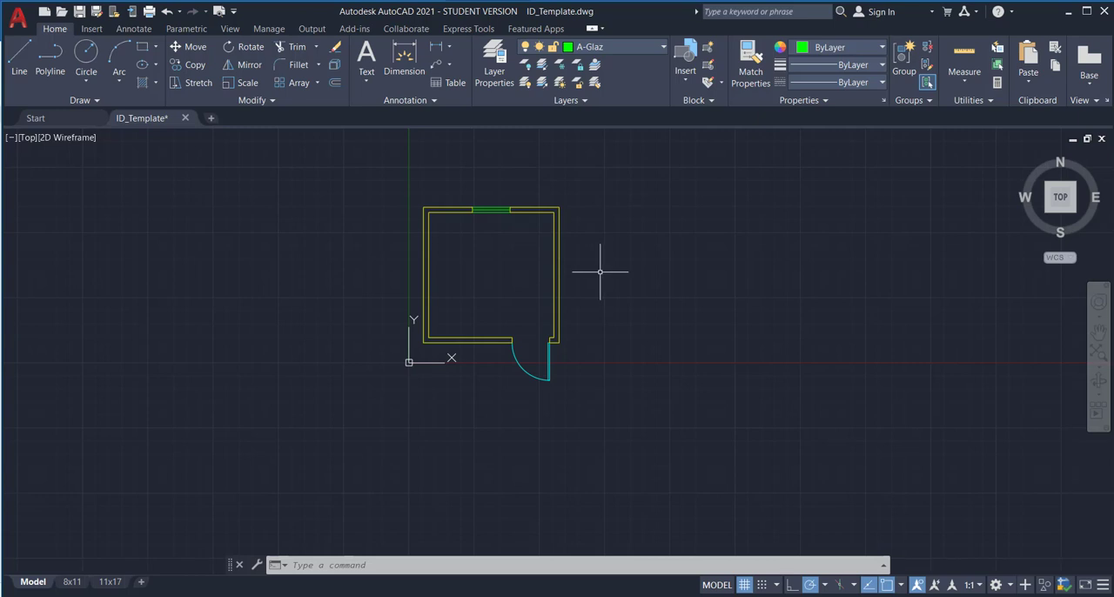
scroll(597, 269, "up", 2)
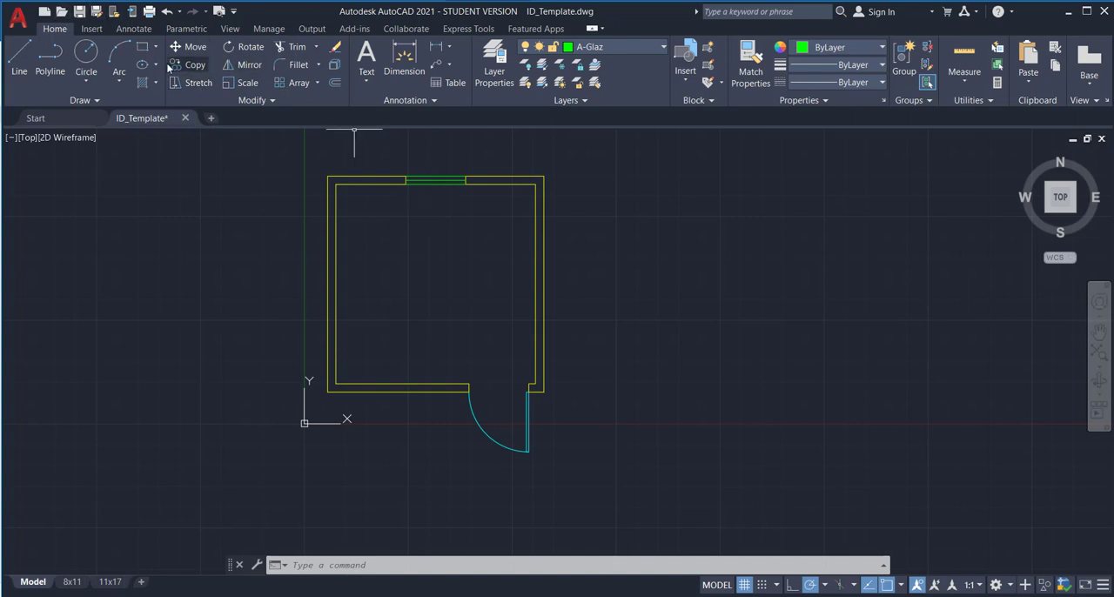
Start saving the drawing under a new name, entering ID230_FXX_Practice_ followed by the author's last name as the file name.
left_click(19, 17)
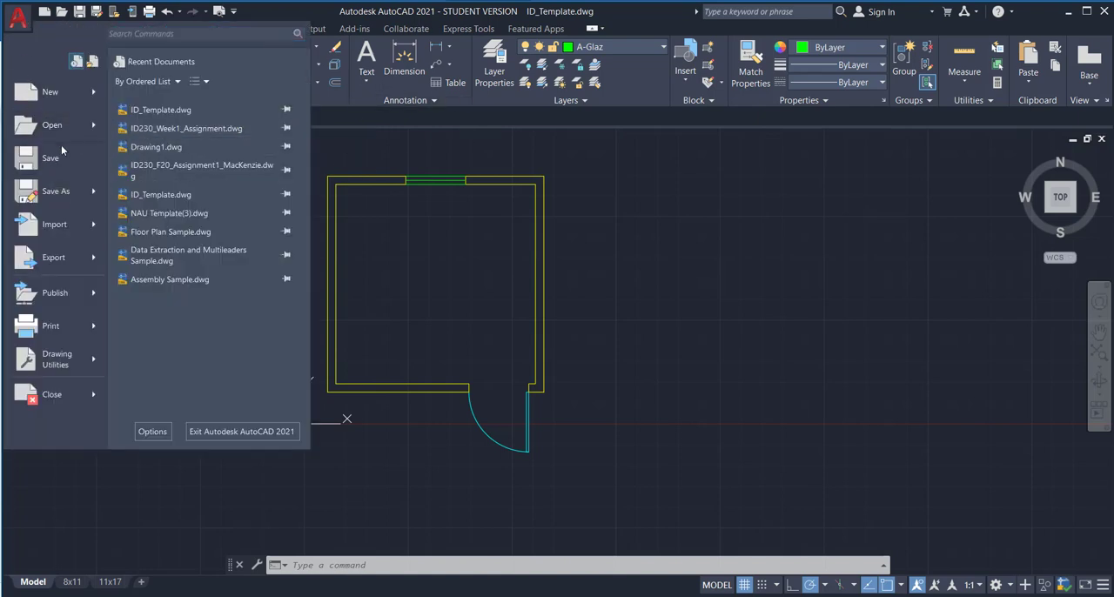
left_click(50, 193)
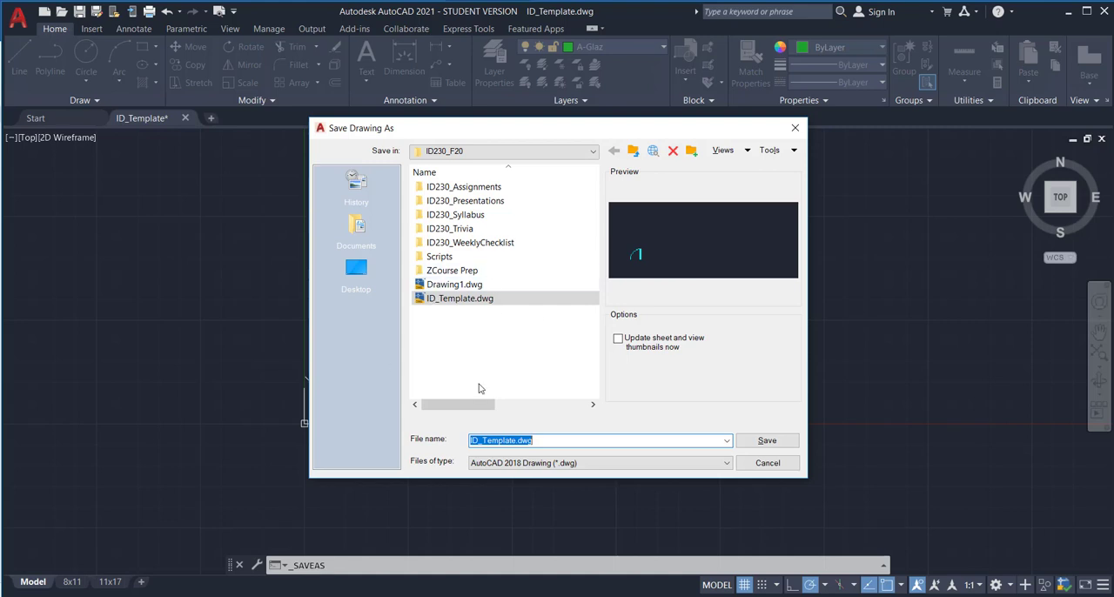
left_click_drag(518, 441, 468, 441)
type("ID230")
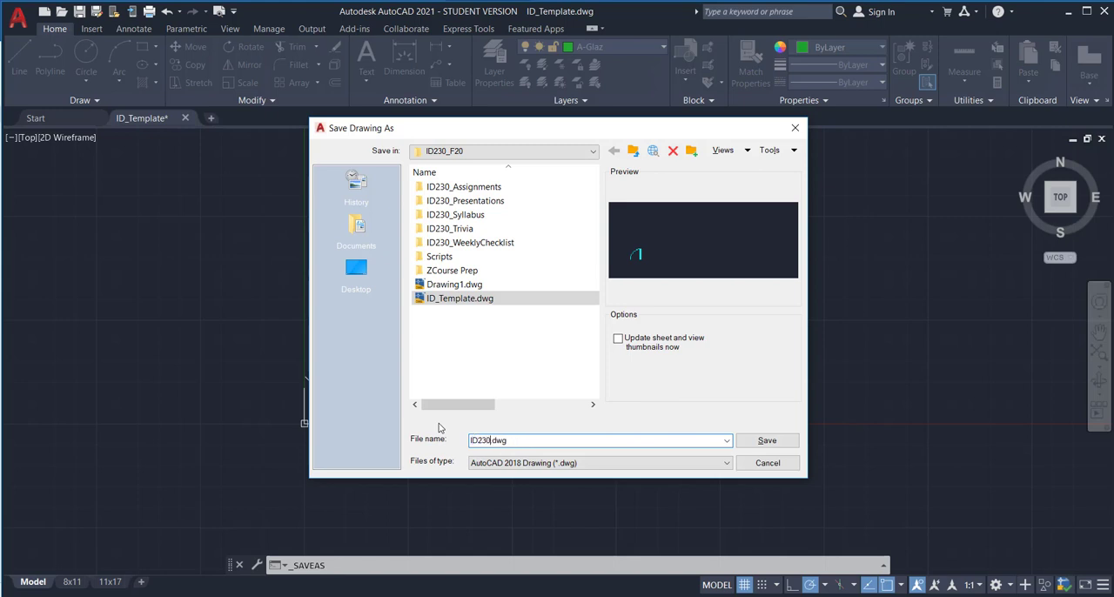
type("_F")
type("XX")
type("_Practice_MacKenzie")
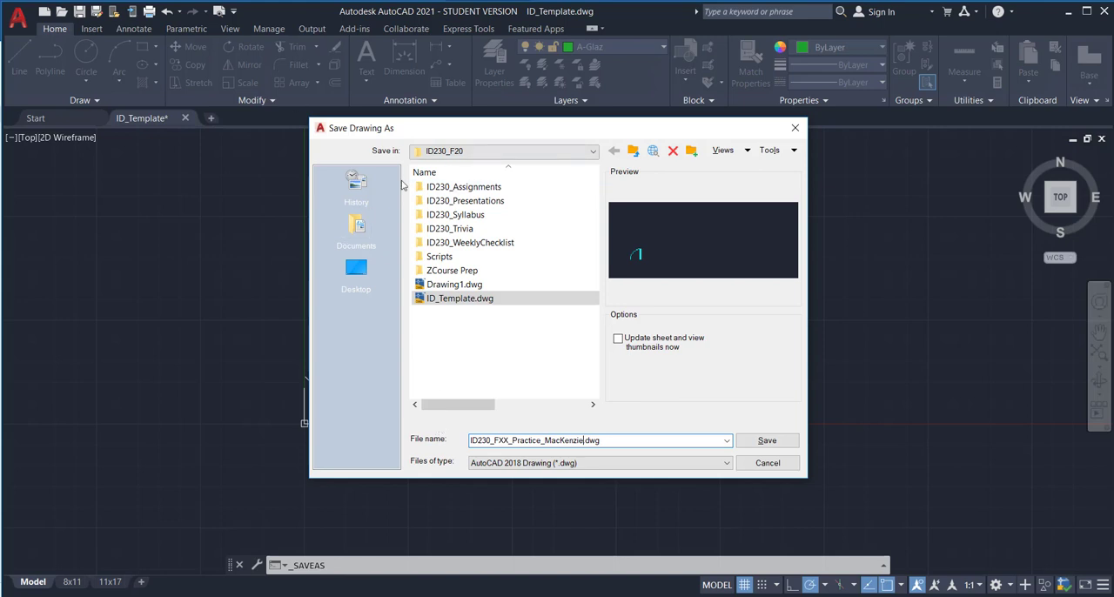
Create a folder on the Desktop named with a person's first name and save the drawing in it as an AutoCAD 2018 DWG.
left_click(555, 153)
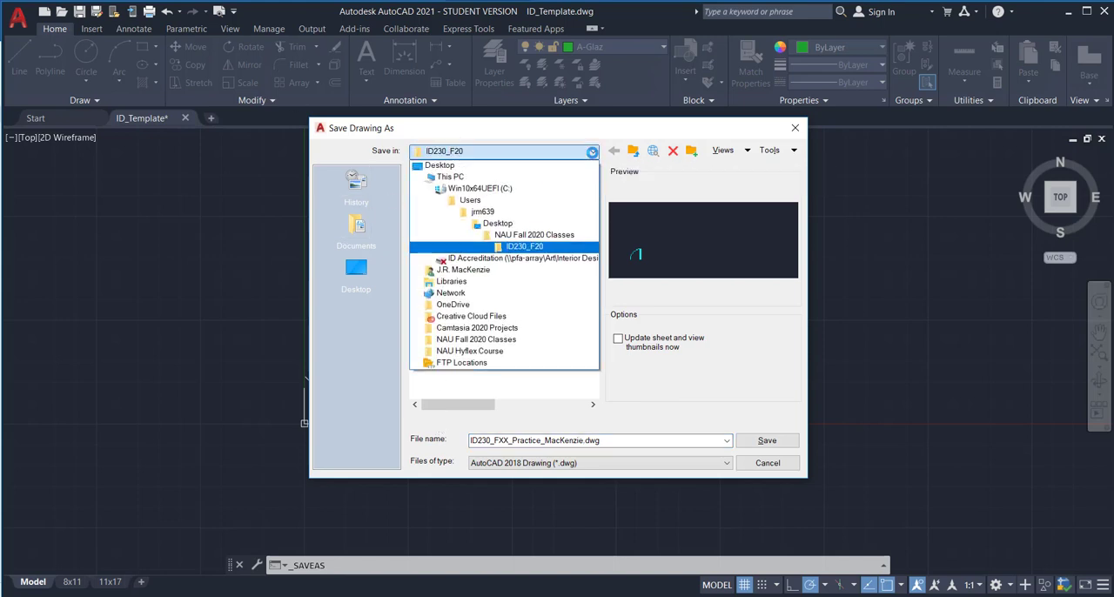
left_click(522, 222)
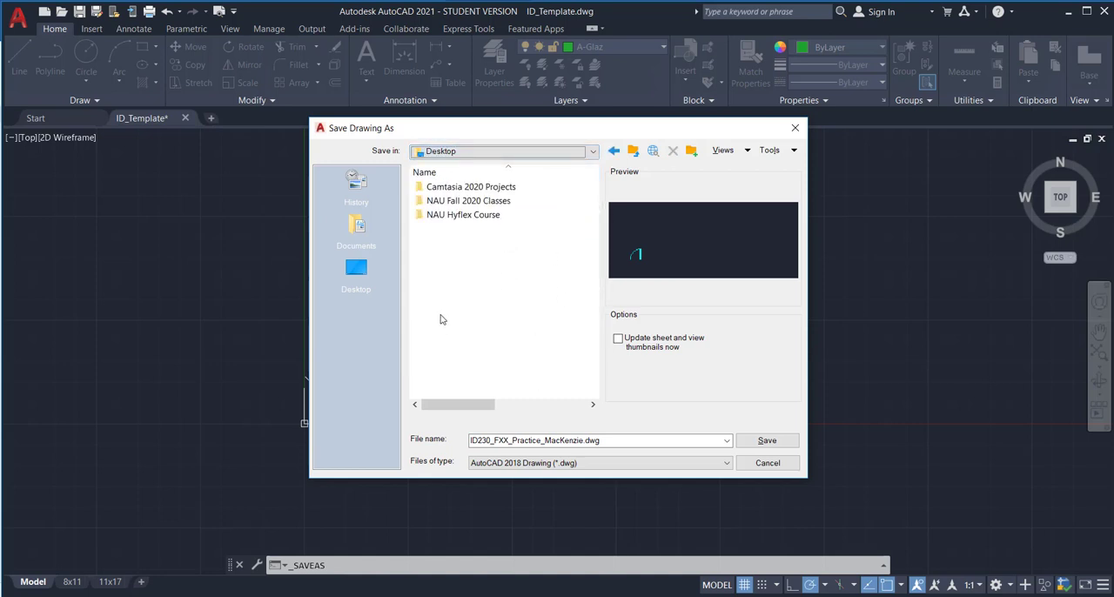
left_click(690, 152)
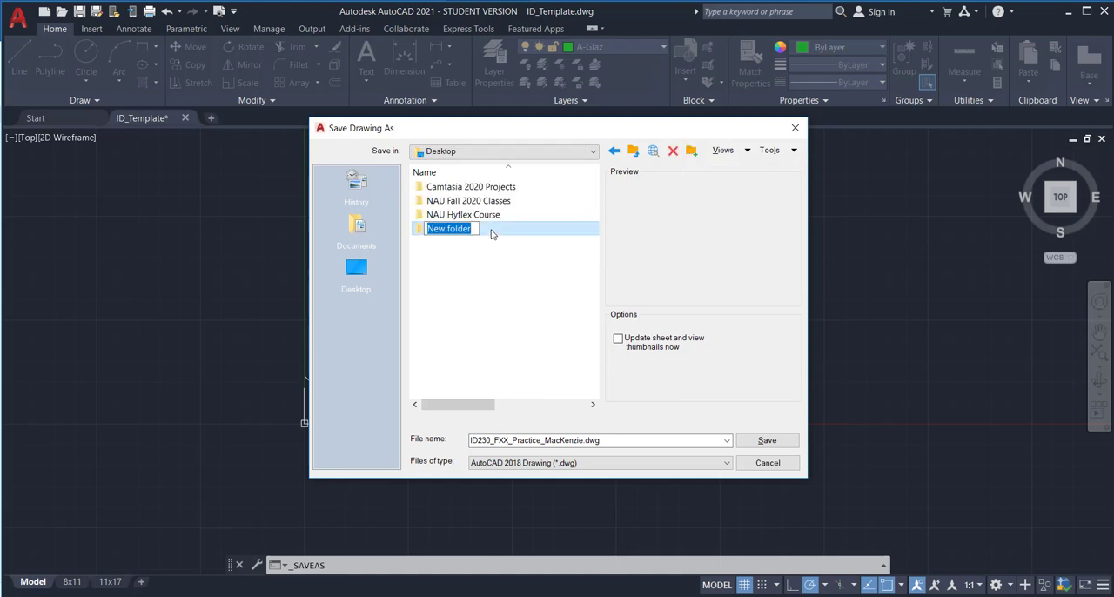
type("Percy")
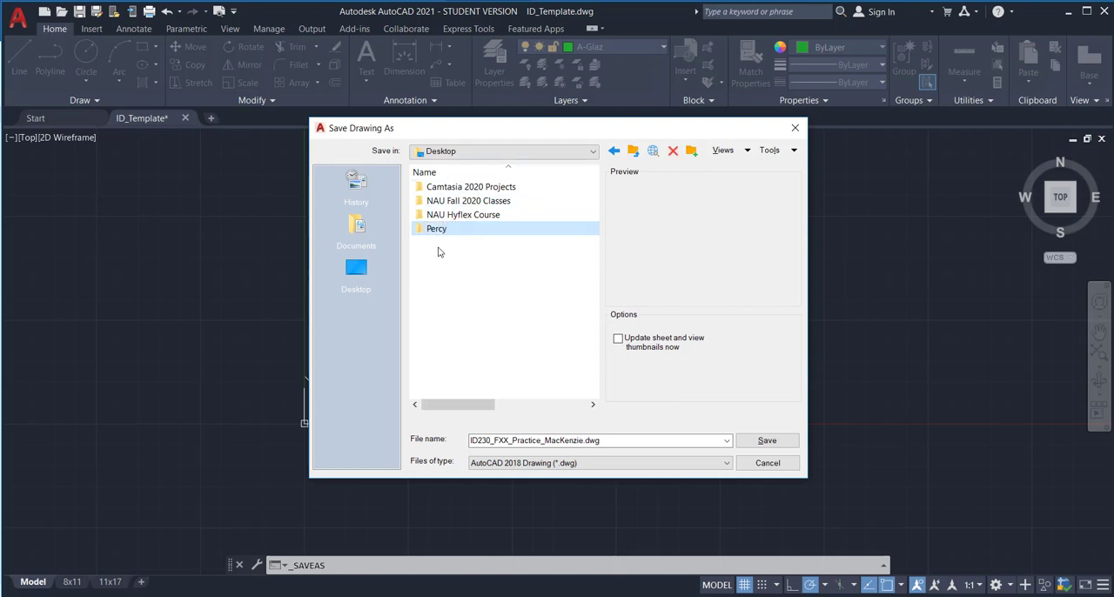
left_click(415, 231)
double_click(419, 232)
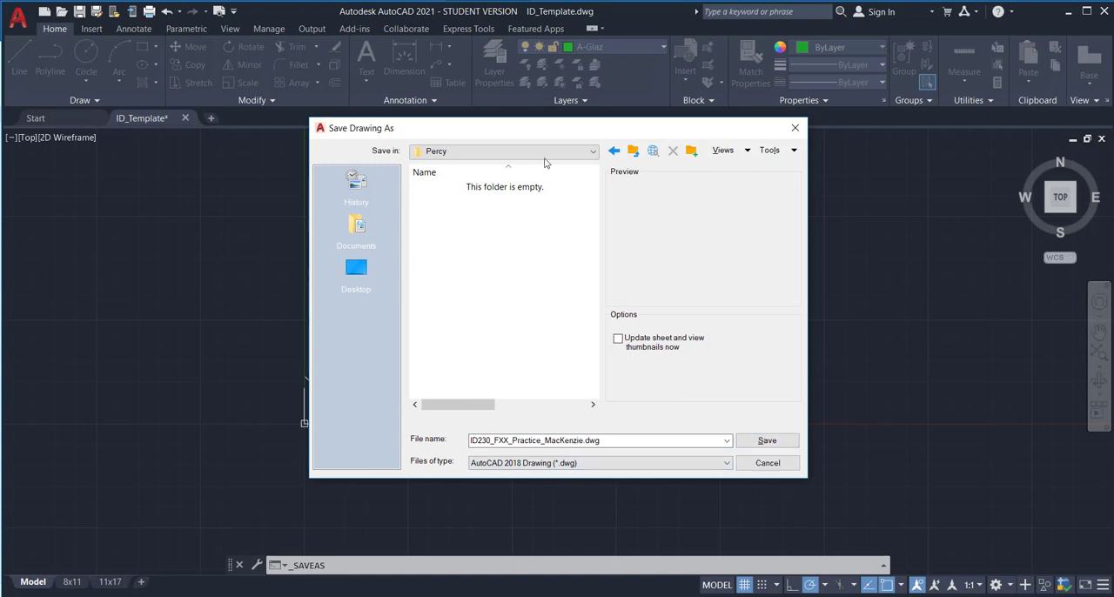
left_click(762, 441)
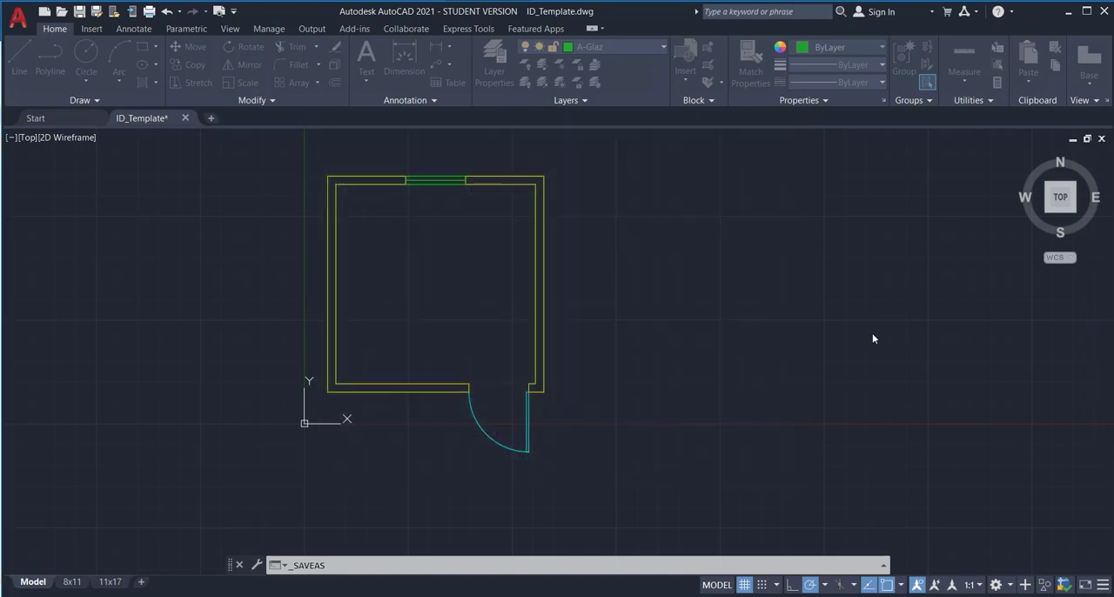